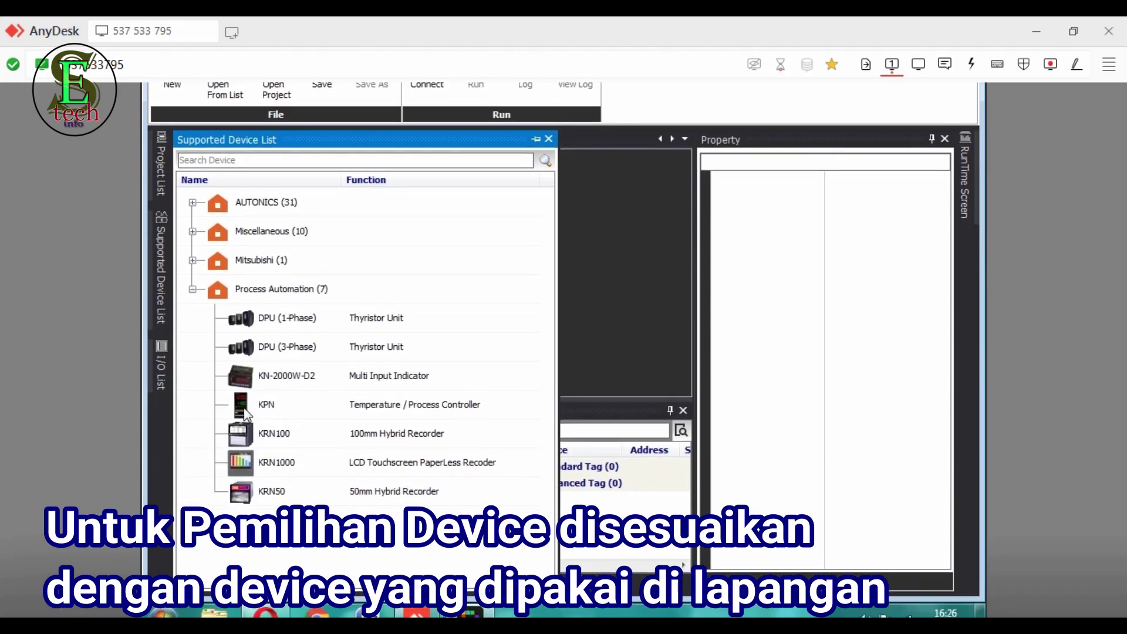
Add the KPN temperature/process controller to the system with an RS-232 DAQ interface
double_click(379, 405)
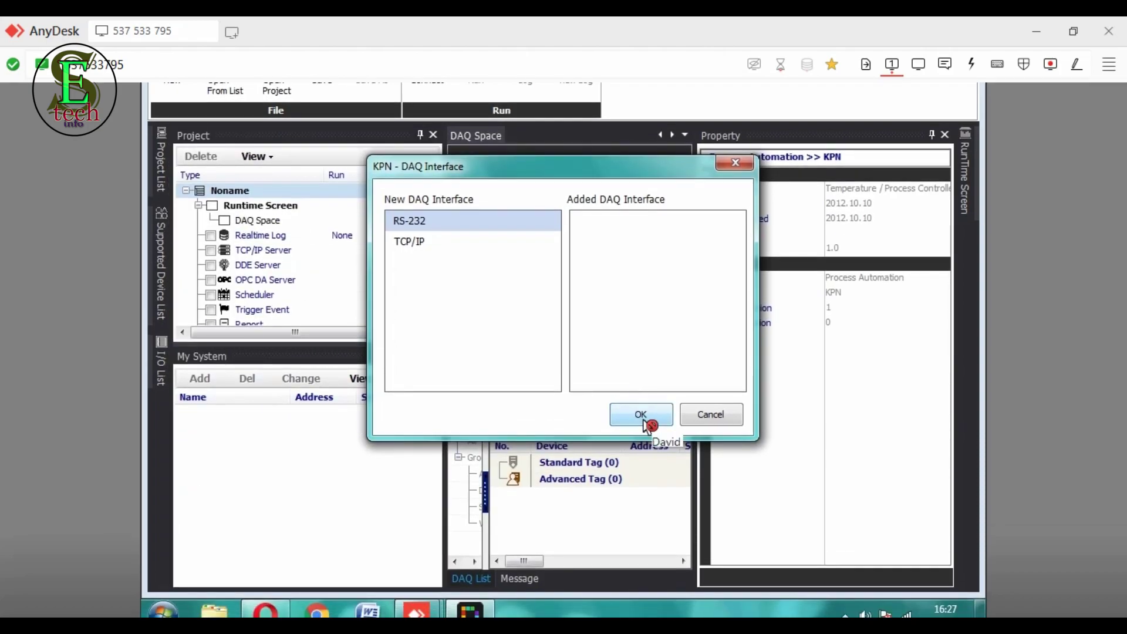
click(643, 420)
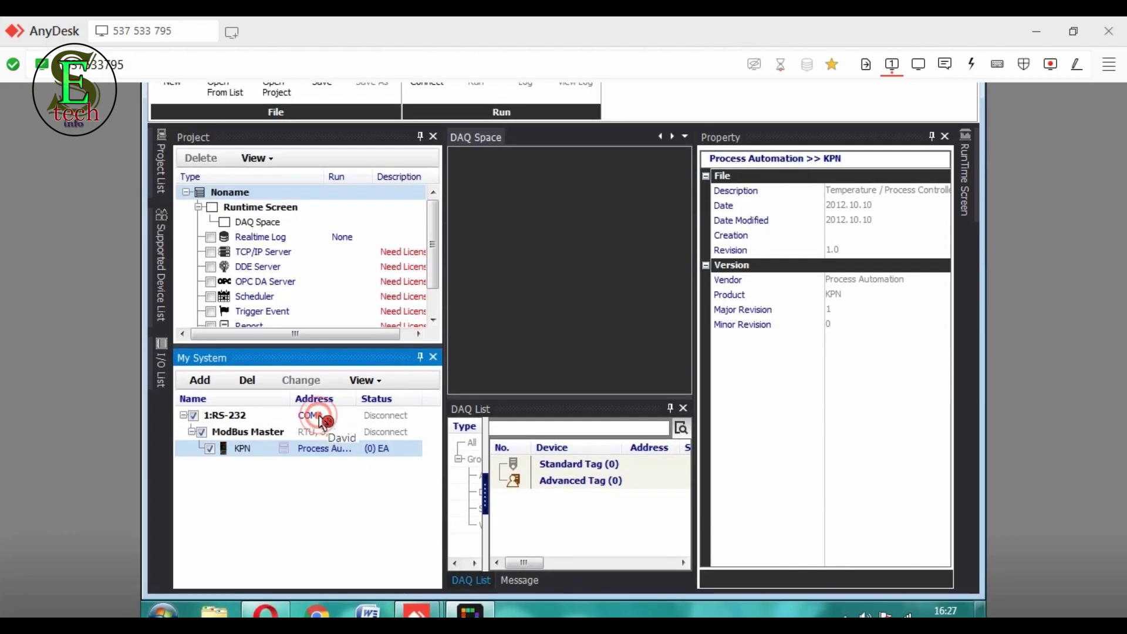
Set the RS-232 interface's communication port to COM3=VCP0 and connect the system
click(247, 414)
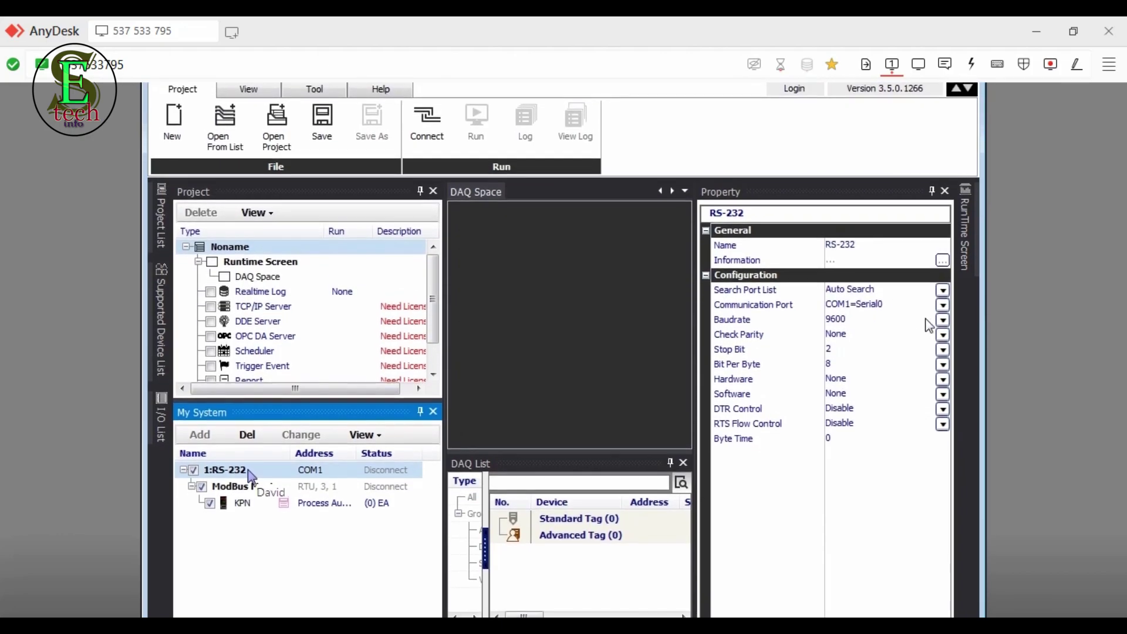
click(944, 310)
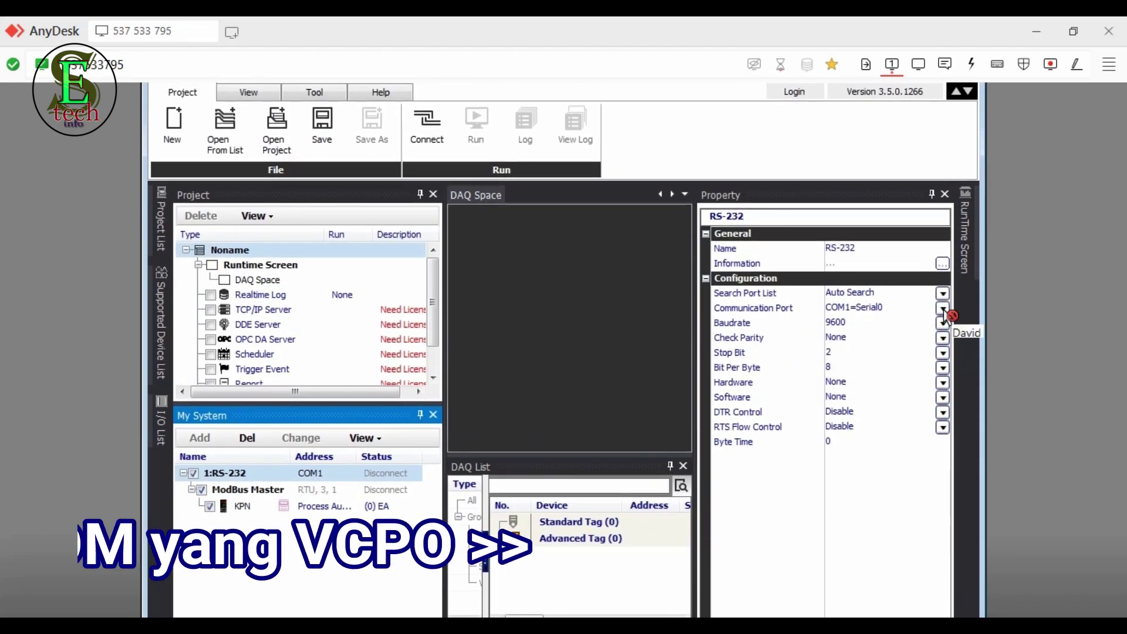
click(943, 309)
click(875, 333)
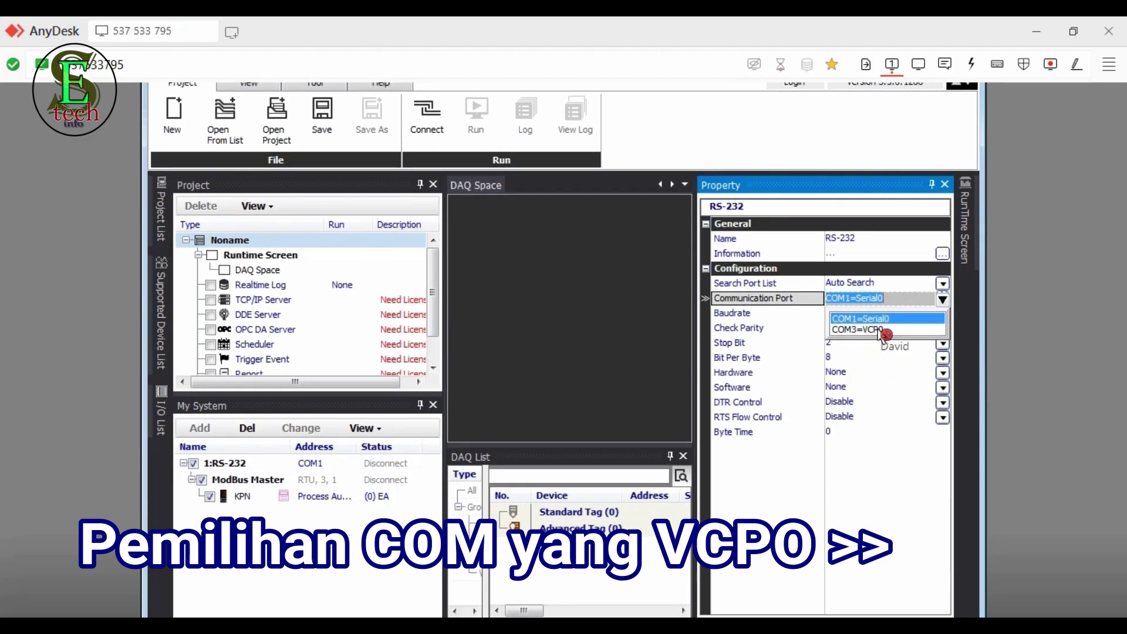
click(879, 332)
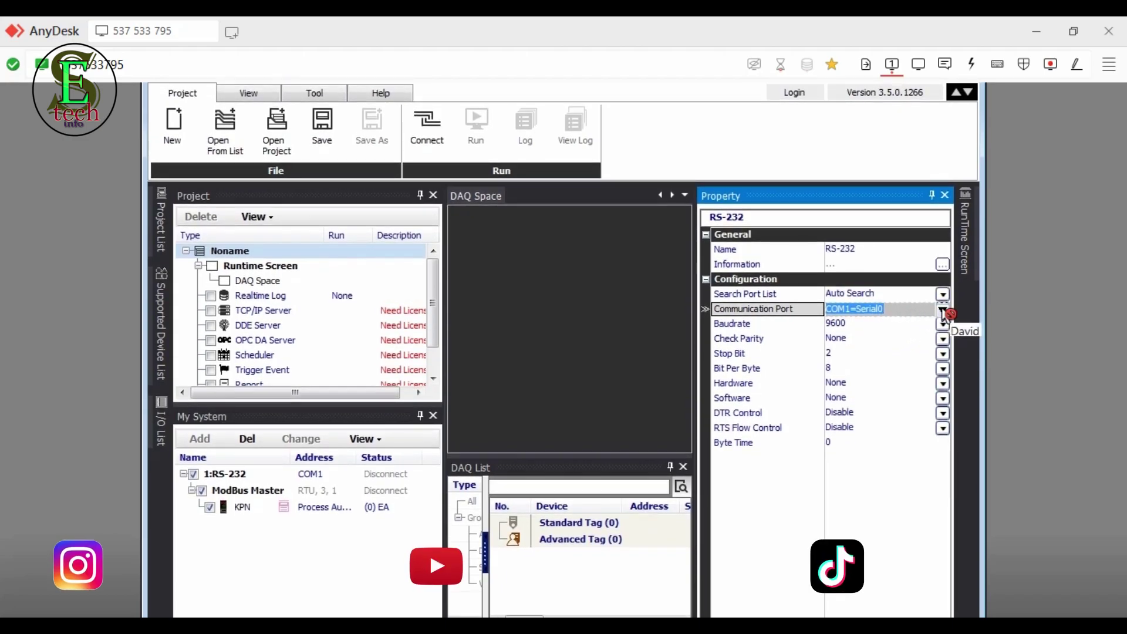
click(930, 311)
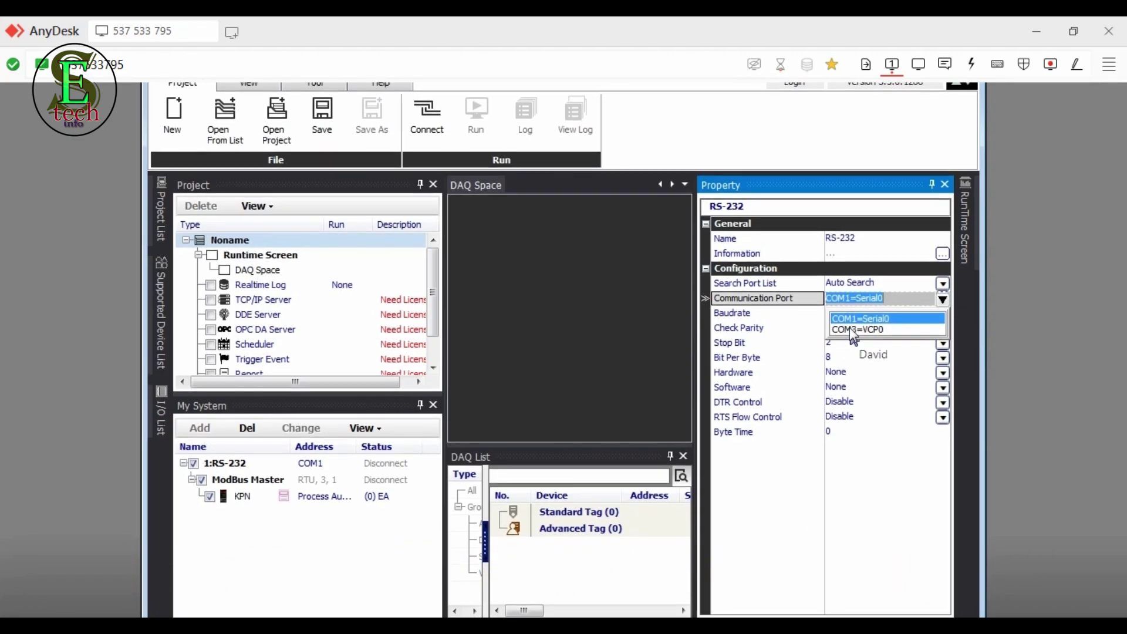
click(851, 329)
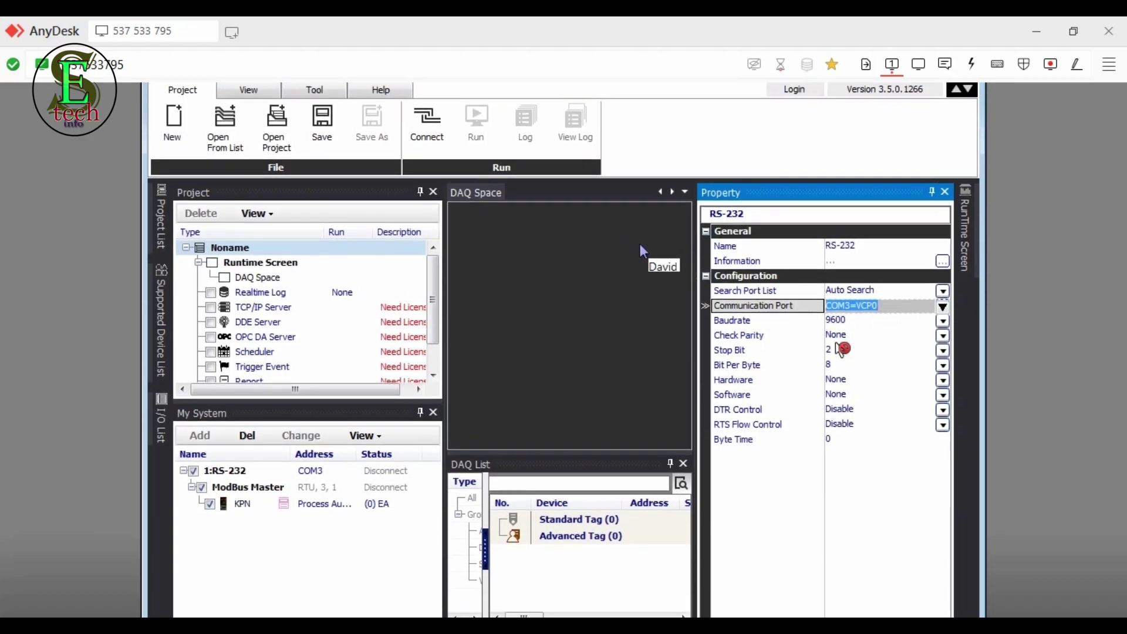
click(436, 170)
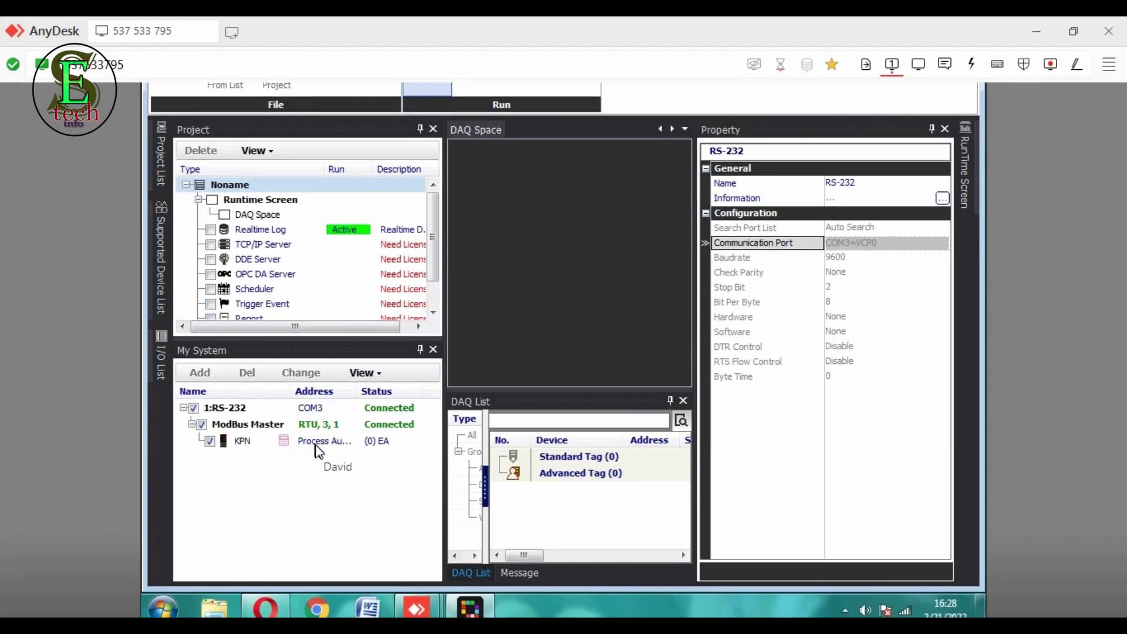
Scan unit addresses 1 to 3 for the KPN device and add the scanned units to the system
click(259, 445)
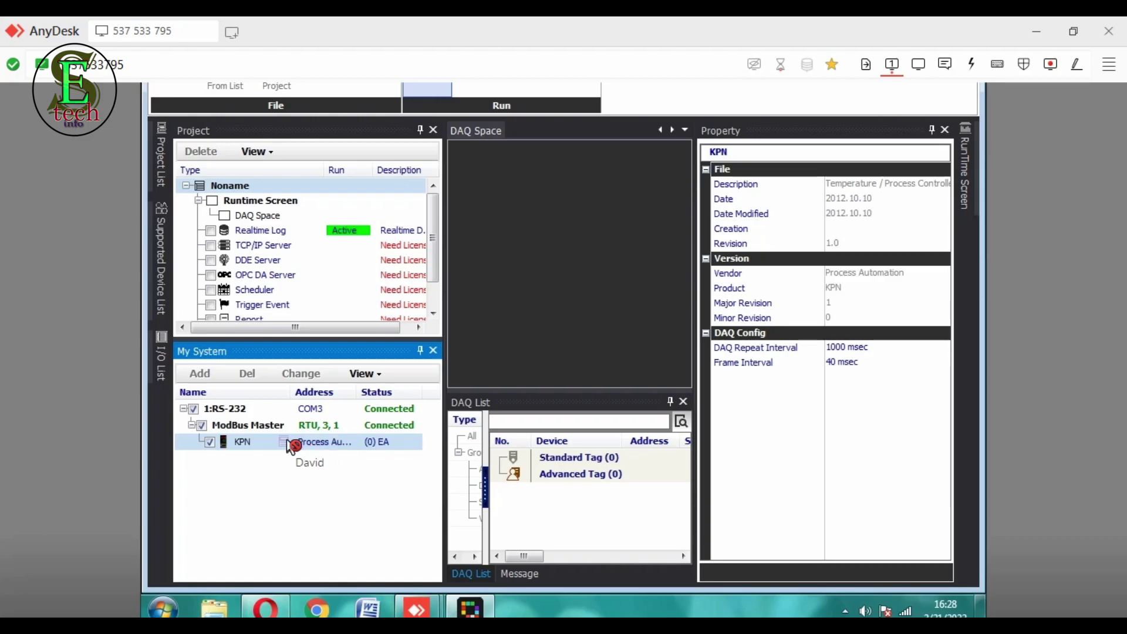
right_click(312, 445)
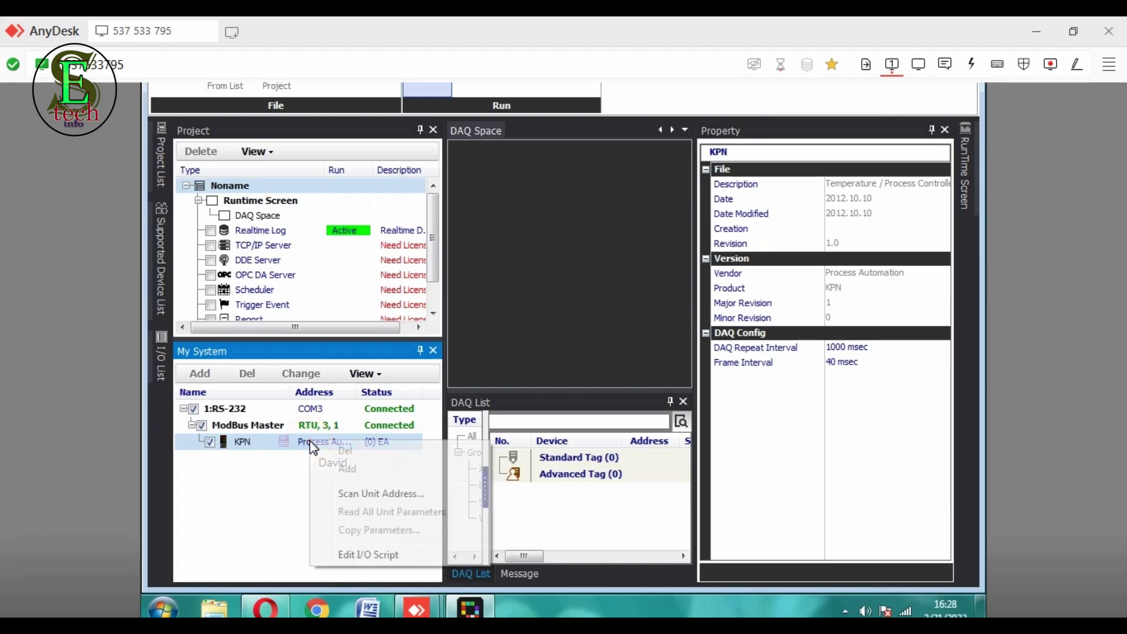
click(381, 492)
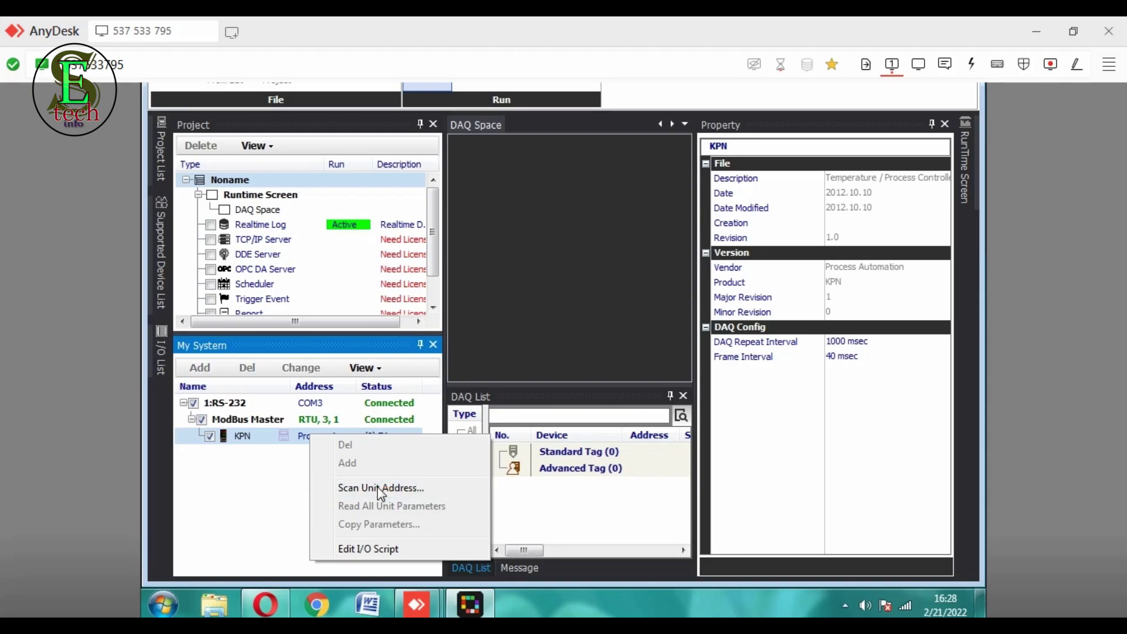
click(381, 492)
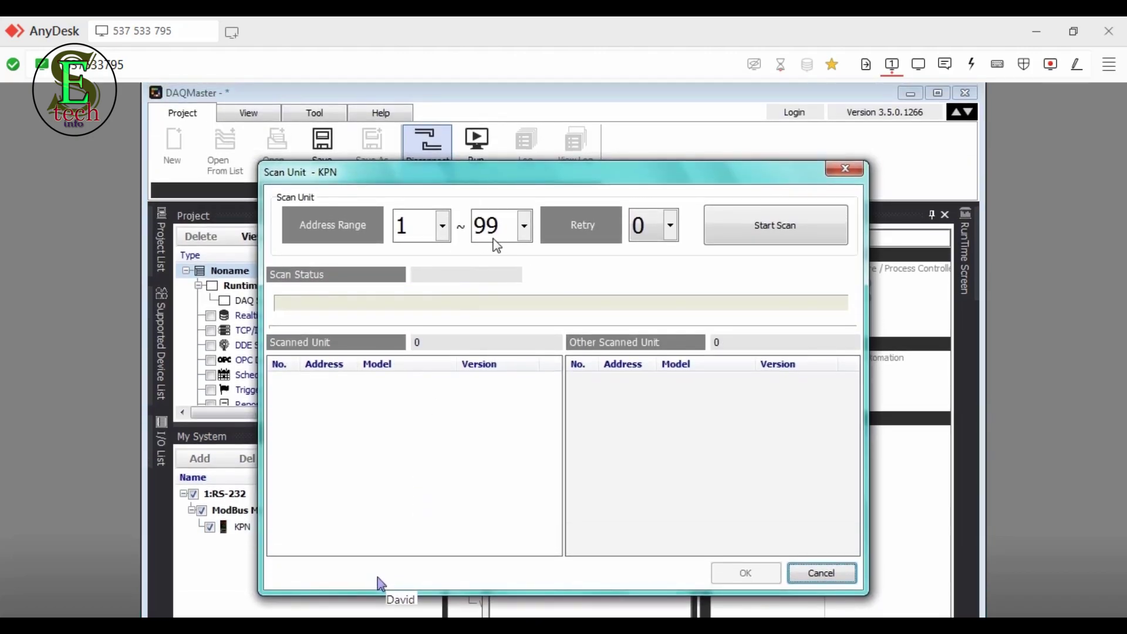
click(499, 238)
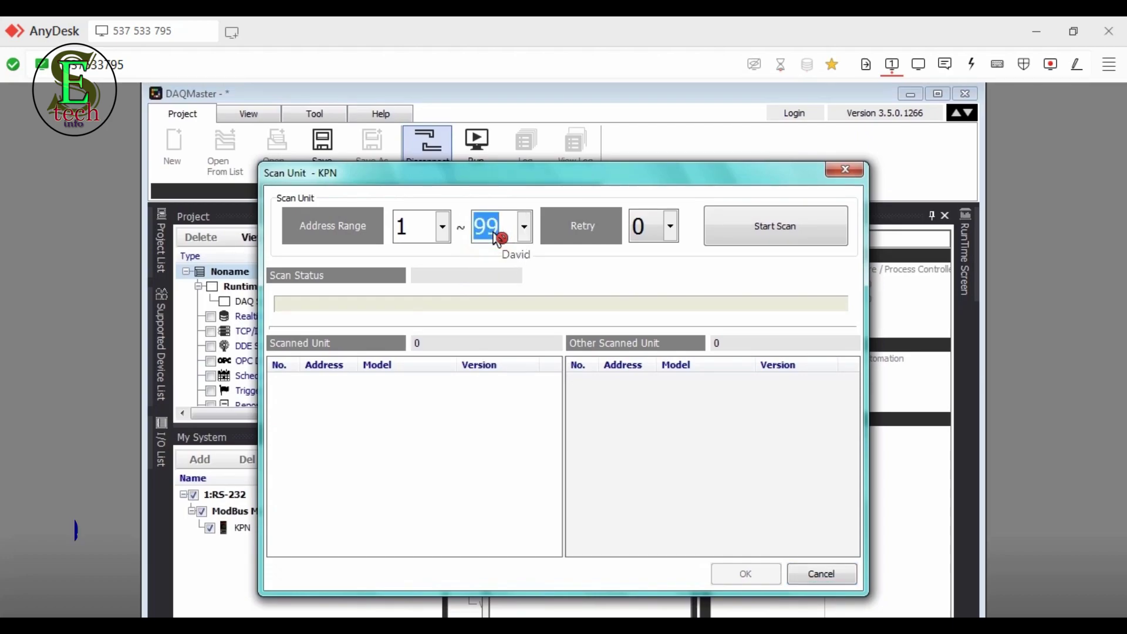
text(3)
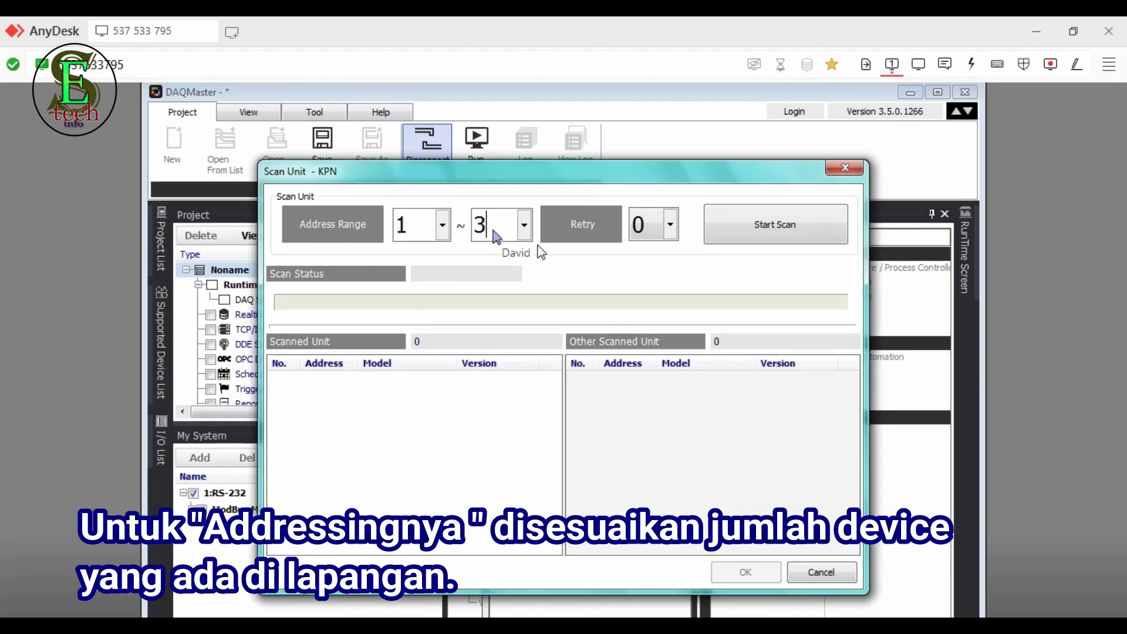
click(780, 238)
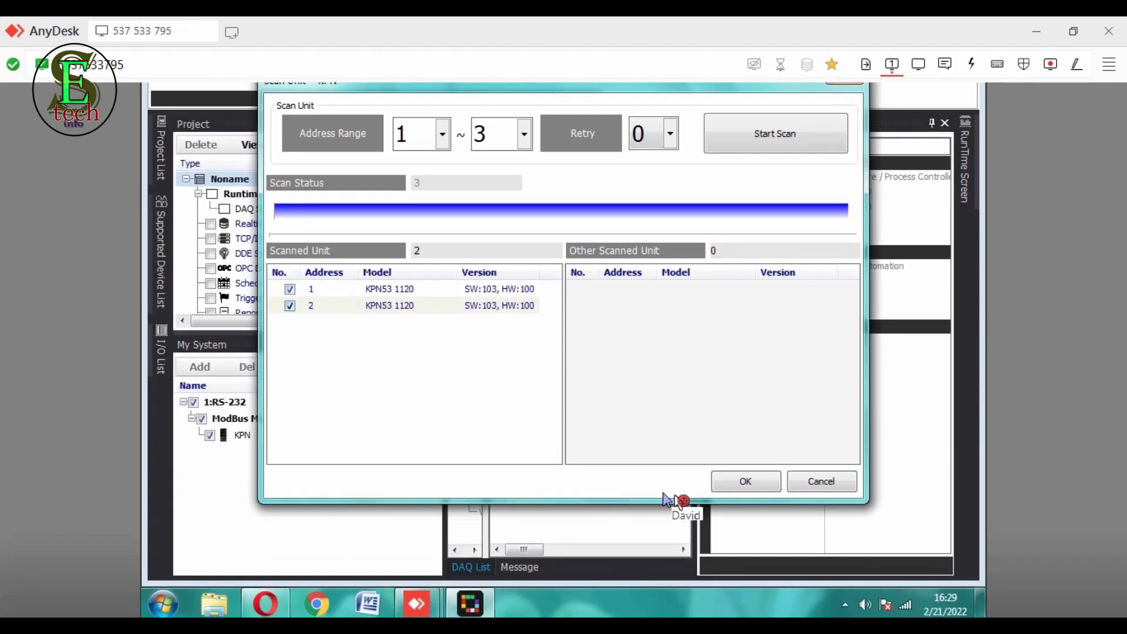
click(735, 483)
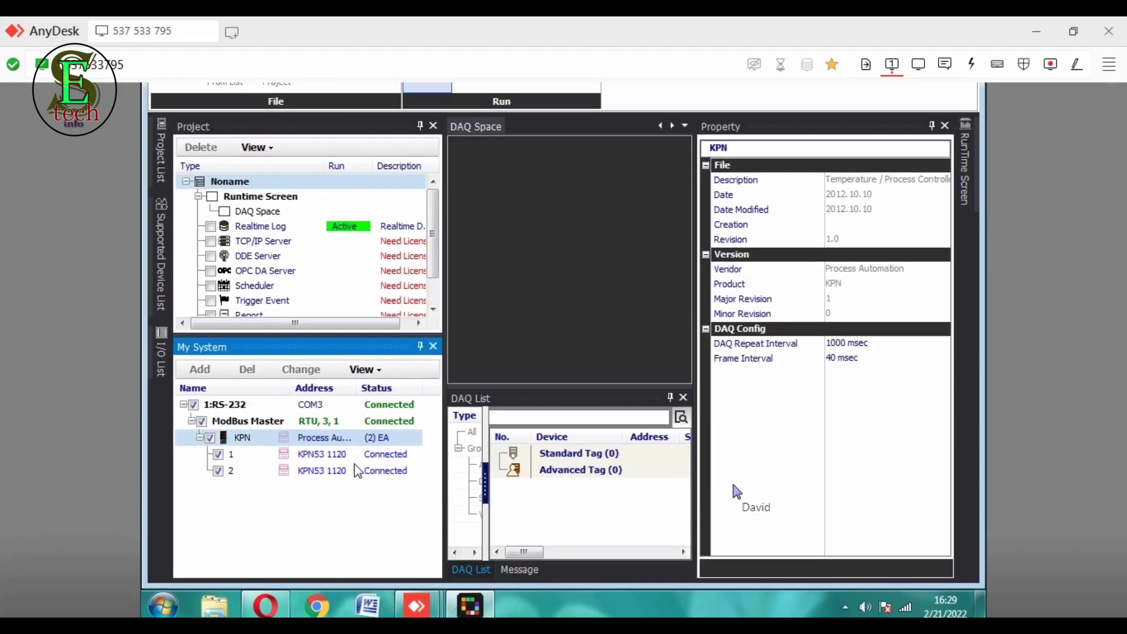
Read all parameters of KPN unit 1 from the device
drag(364, 477, 320, 463)
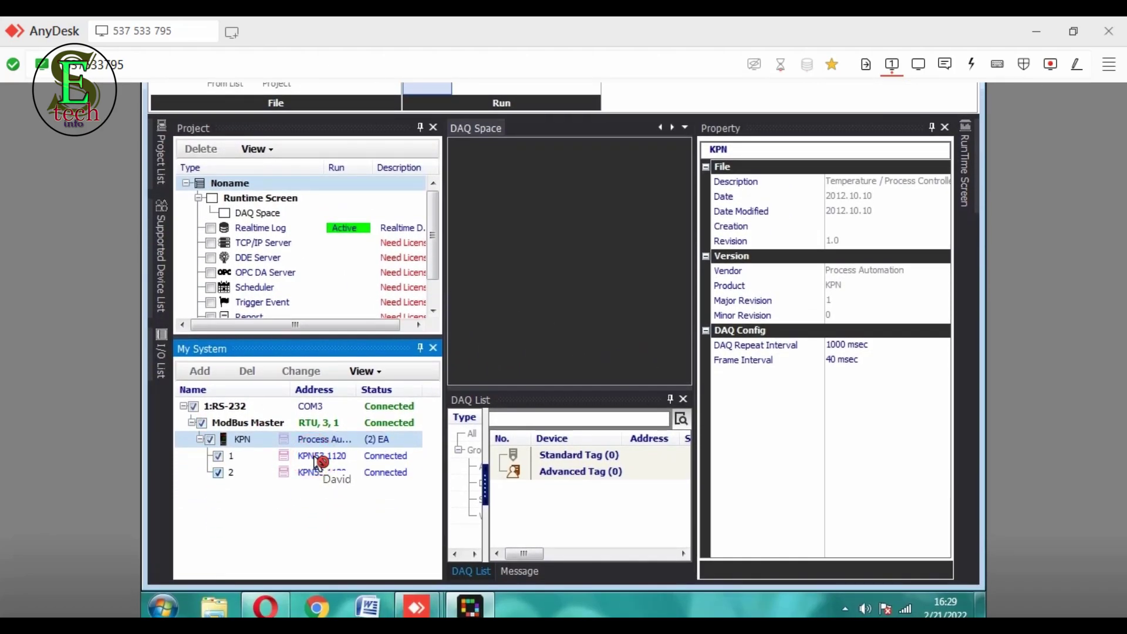
drag(320, 463, 315, 459)
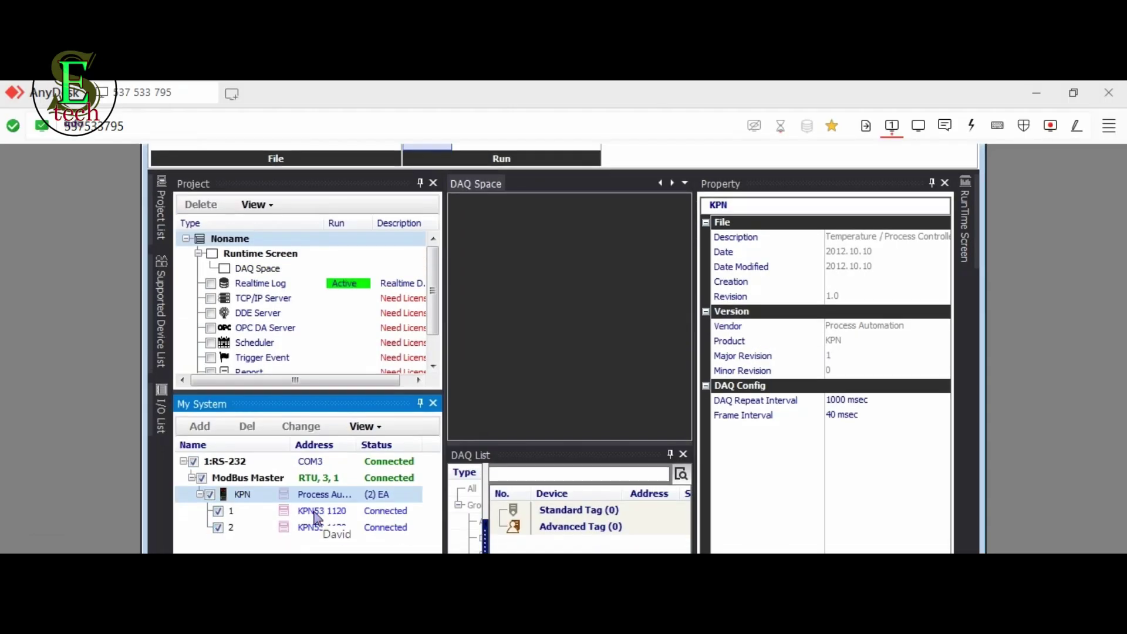
drag(314, 513, 343, 519)
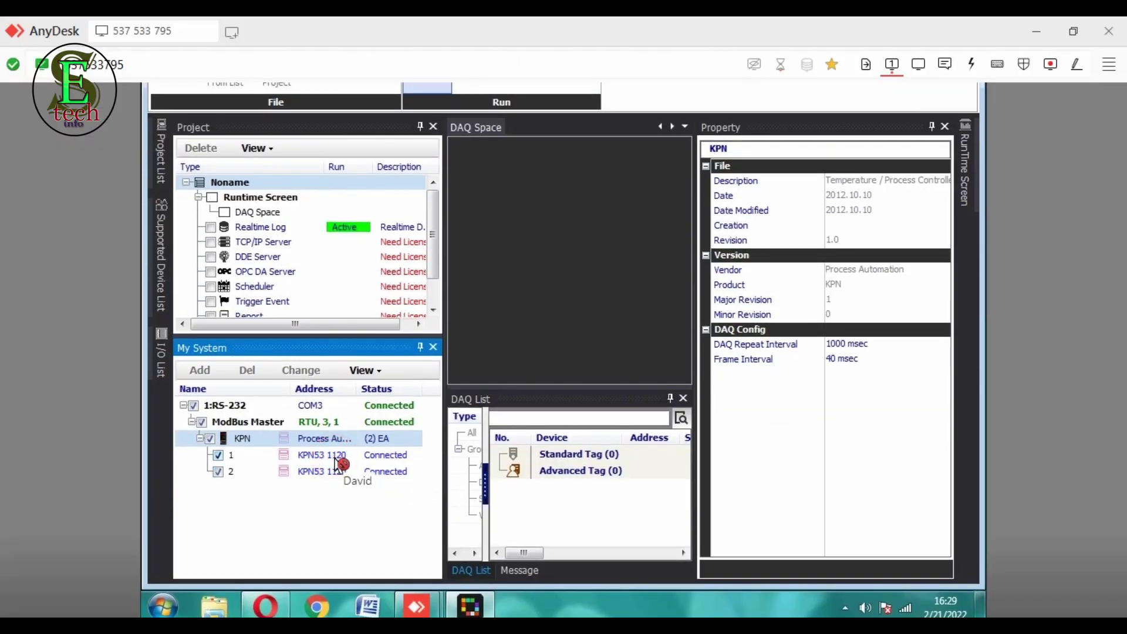
click(335, 457)
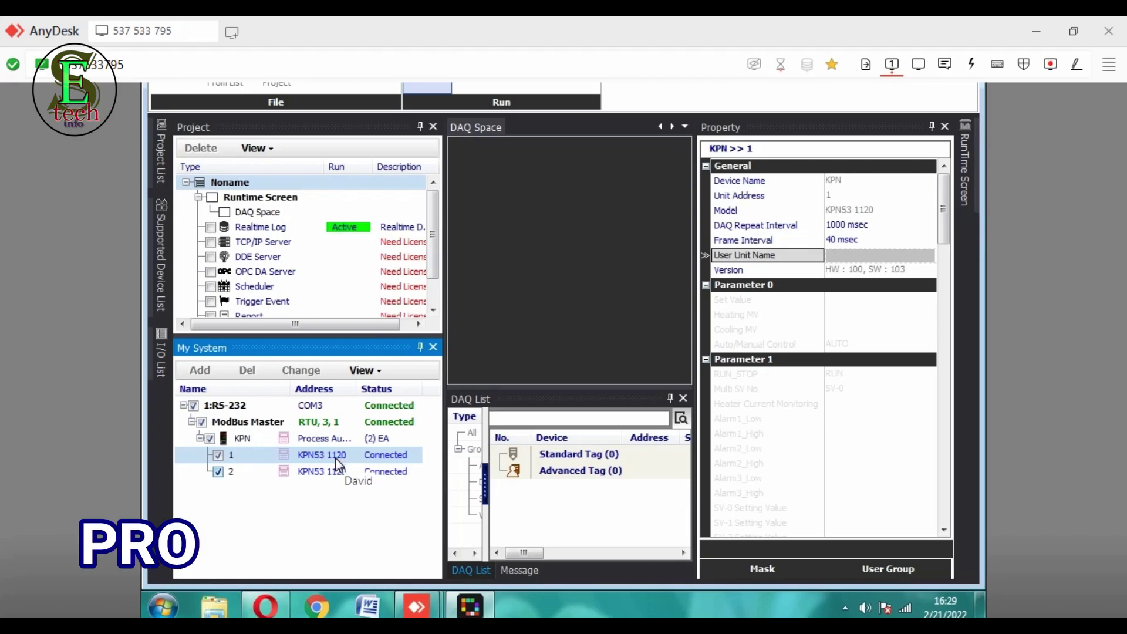
click(336, 457)
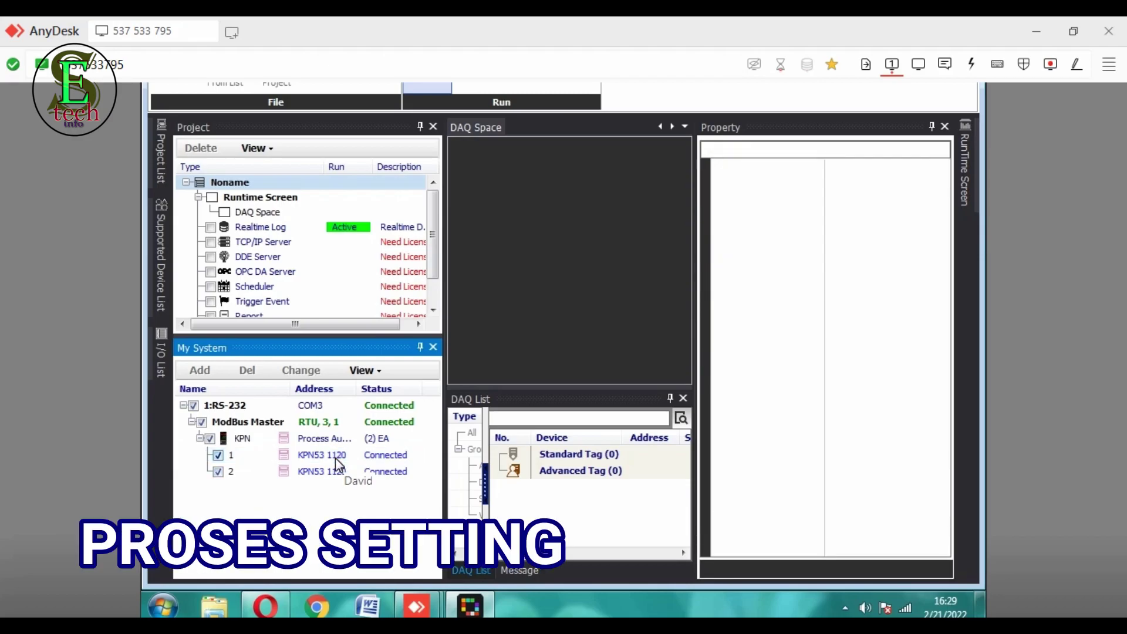
click(338, 460)
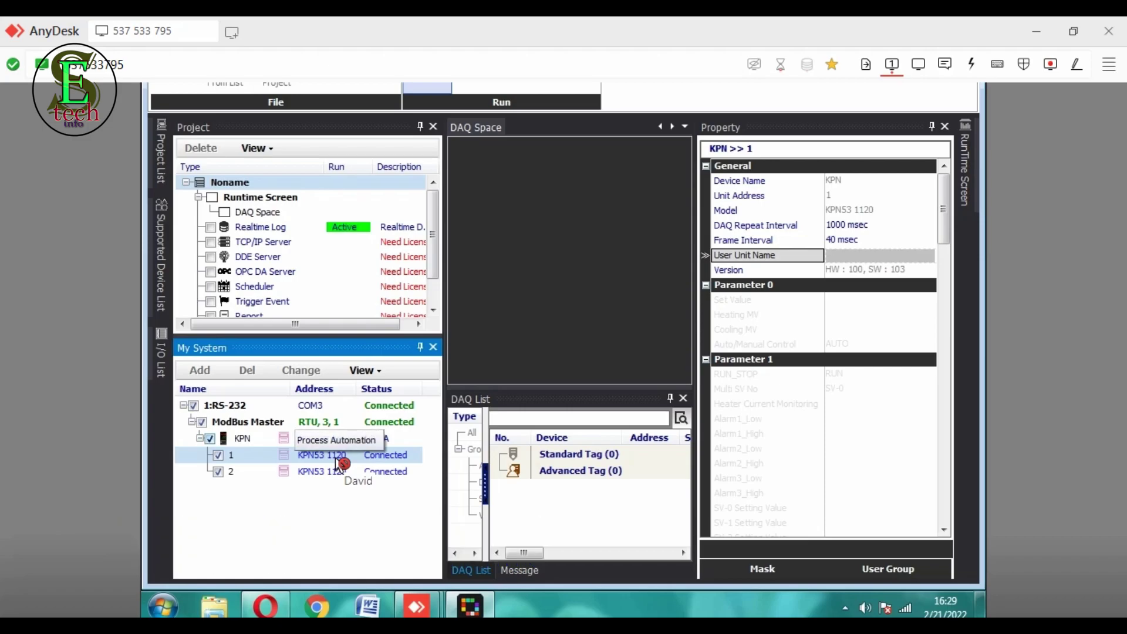
click(337, 463)
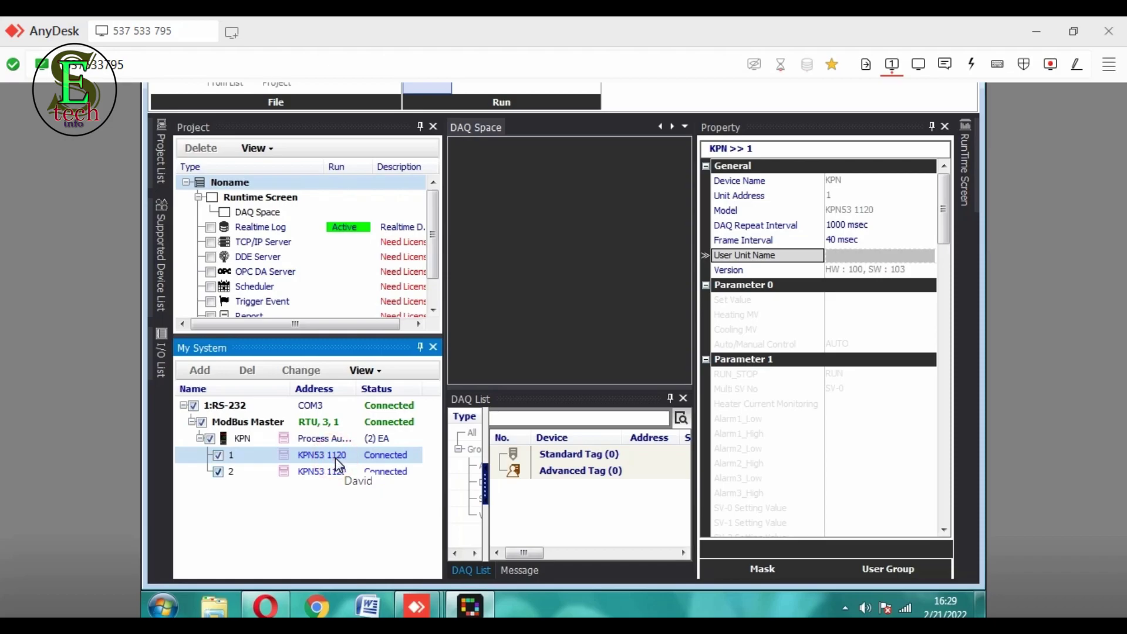
right_click(303, 457)
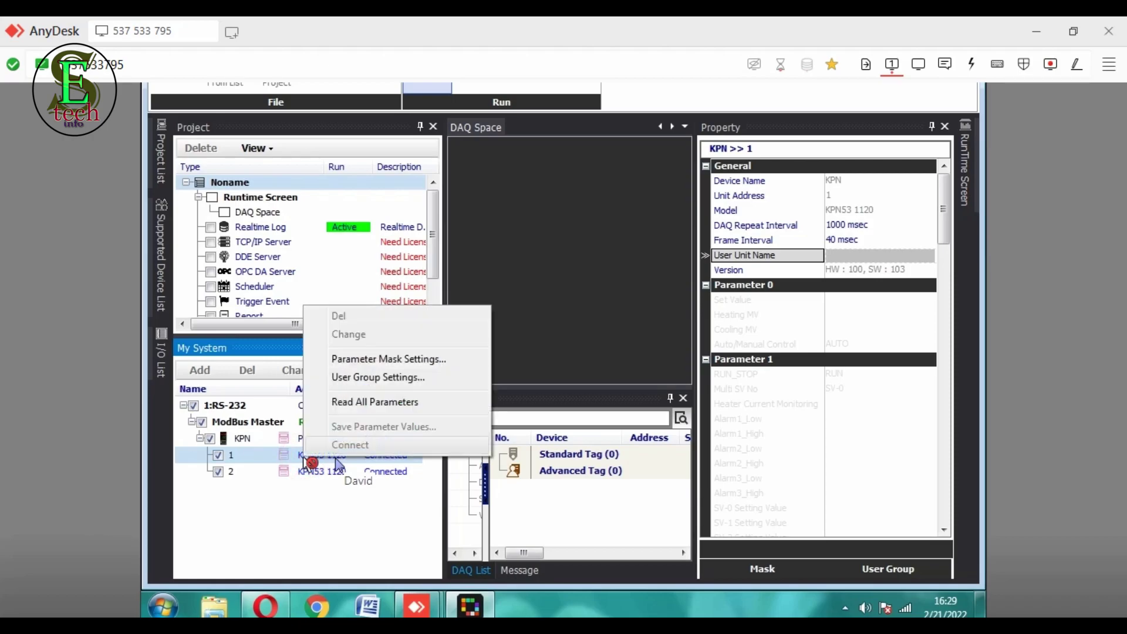
click(377, 418)
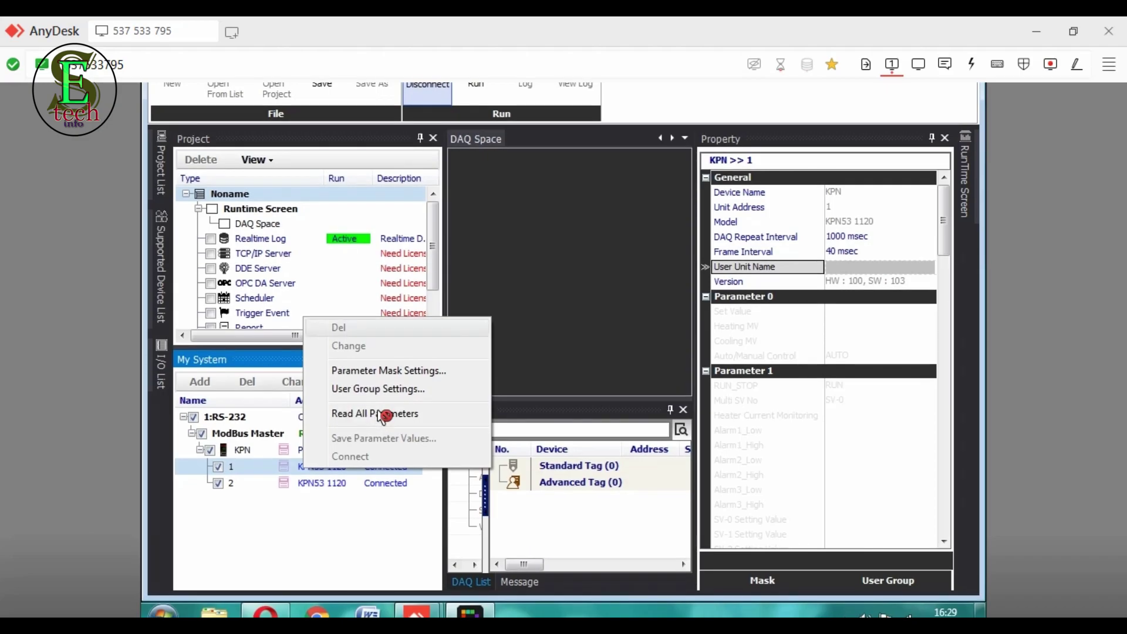
click(380, 414)
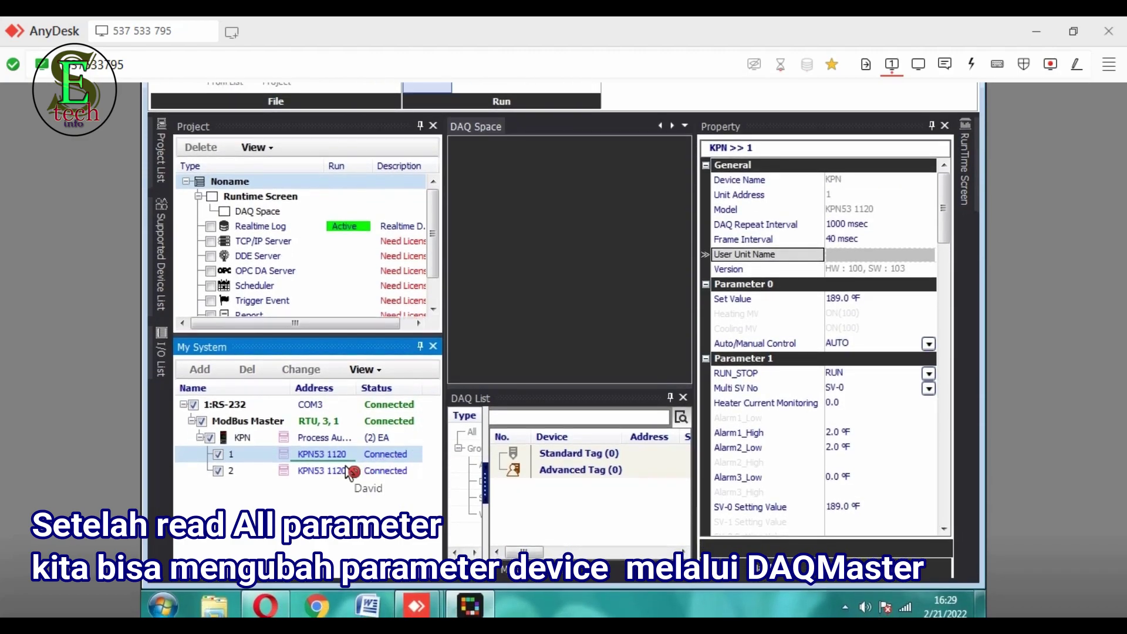
Read all parameters of KPN unit 2 from the device
click(330, 467)
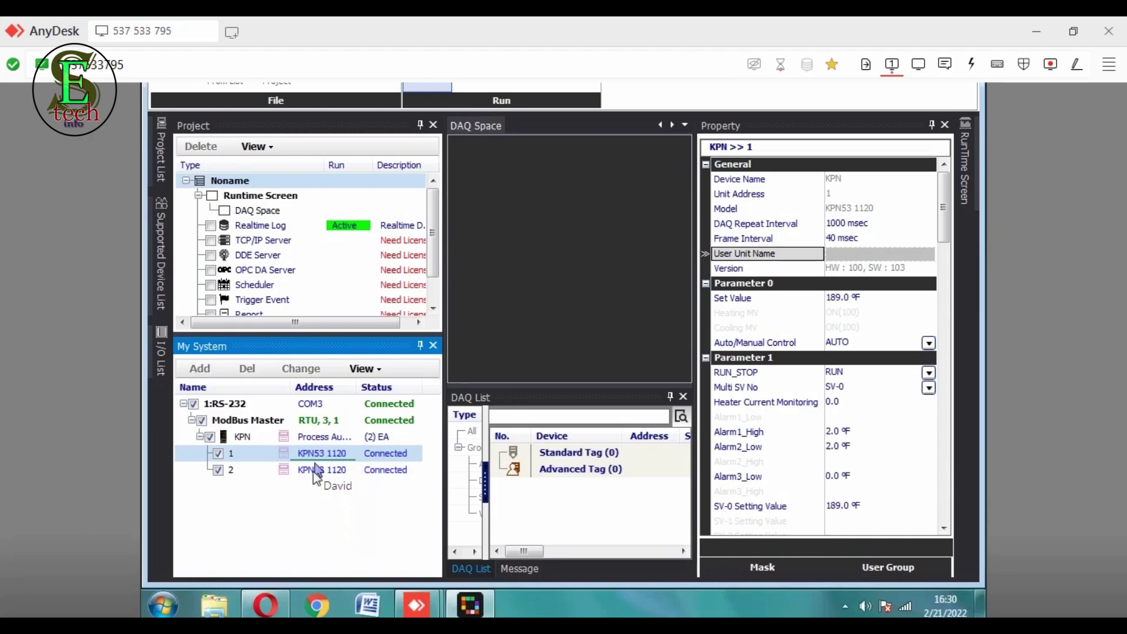
right_click(315, 471)
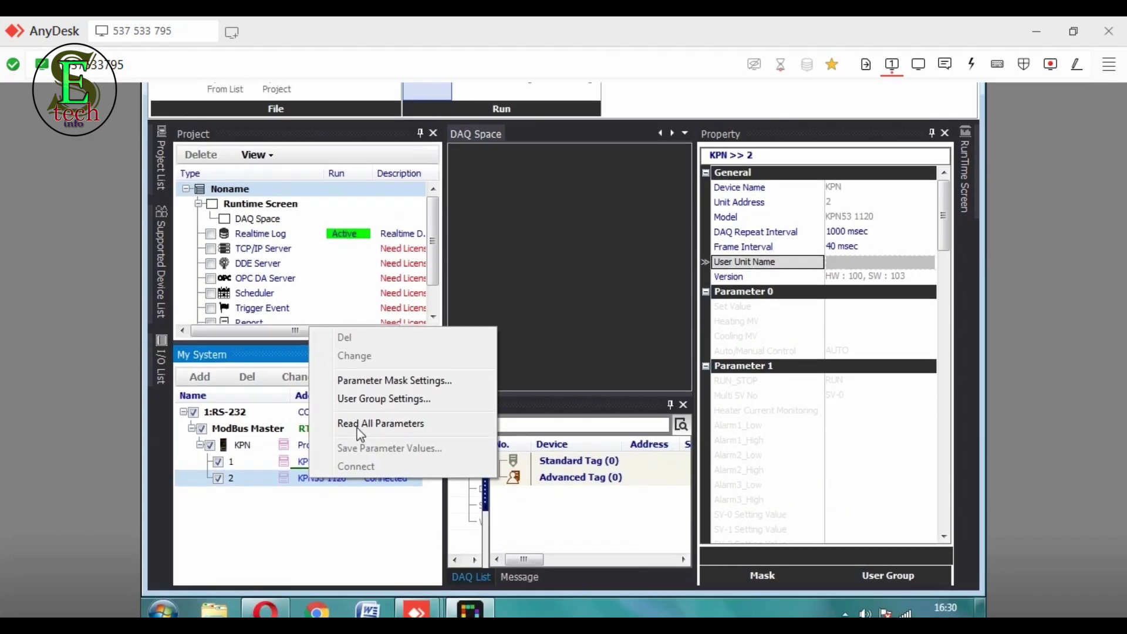
click(361, 425)
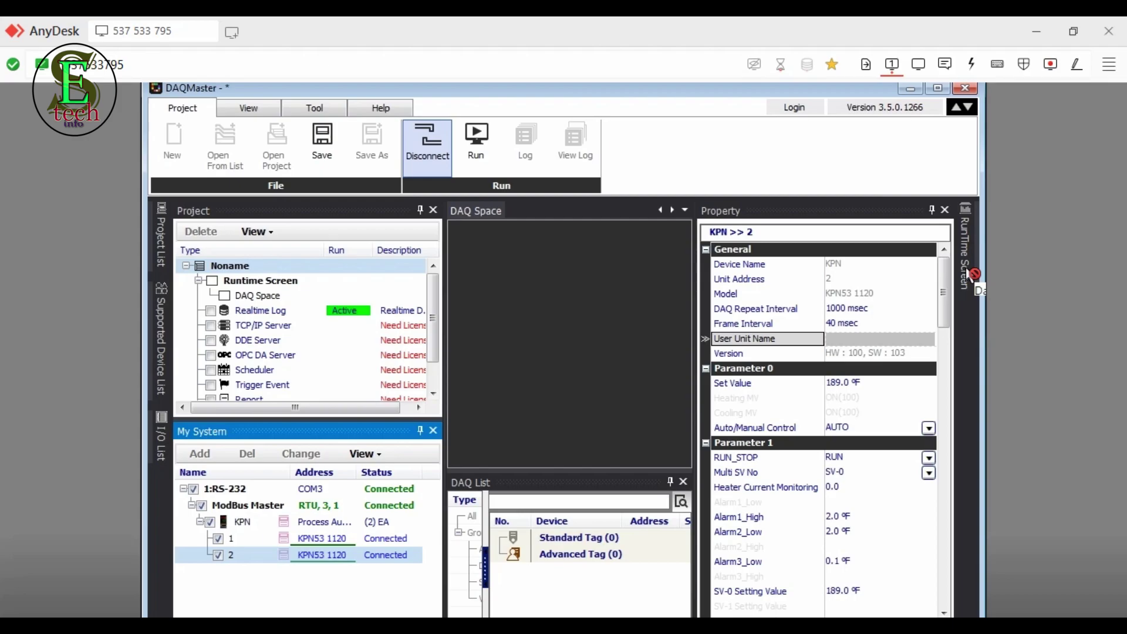
Add a Bar Graph runtime screen to the DAQ Space
click(969, 273)
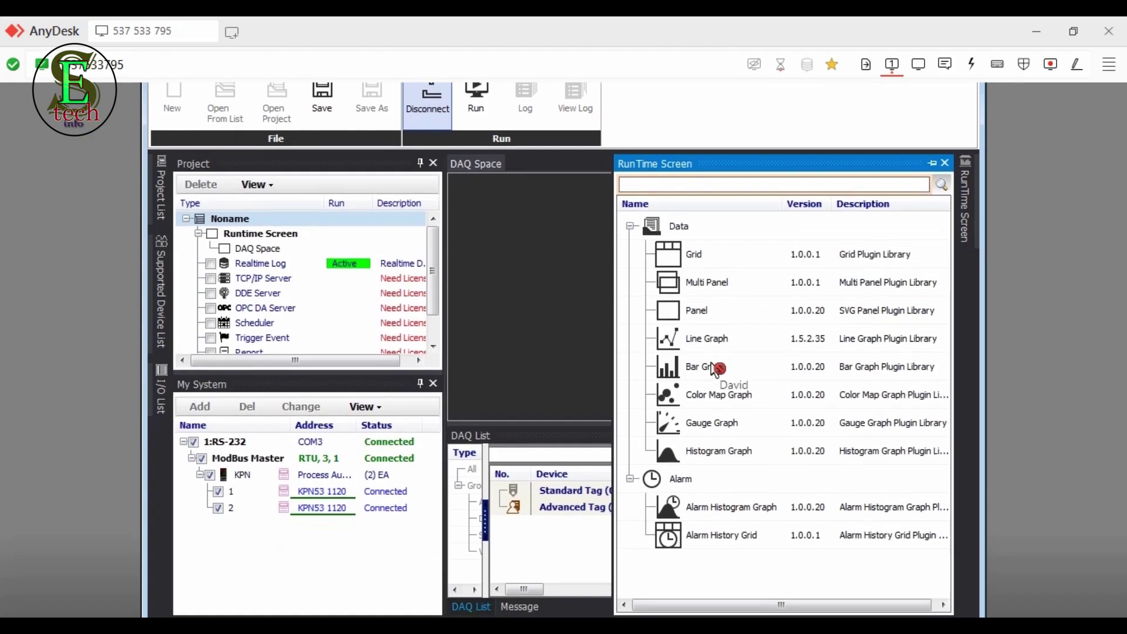
click(714, 367)
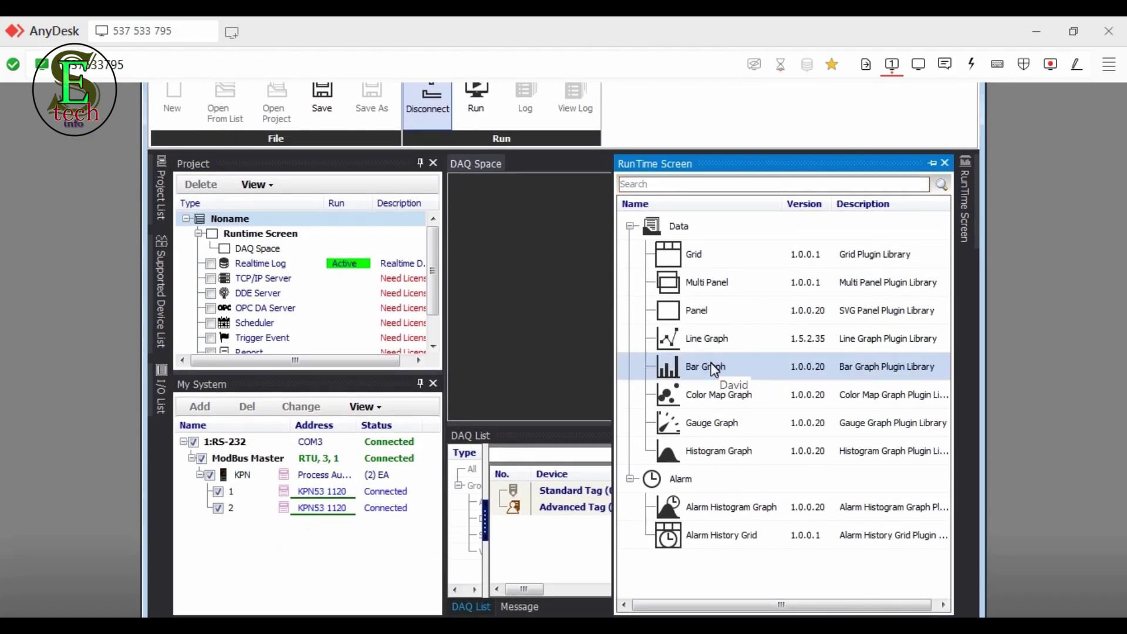
click(700, 368)
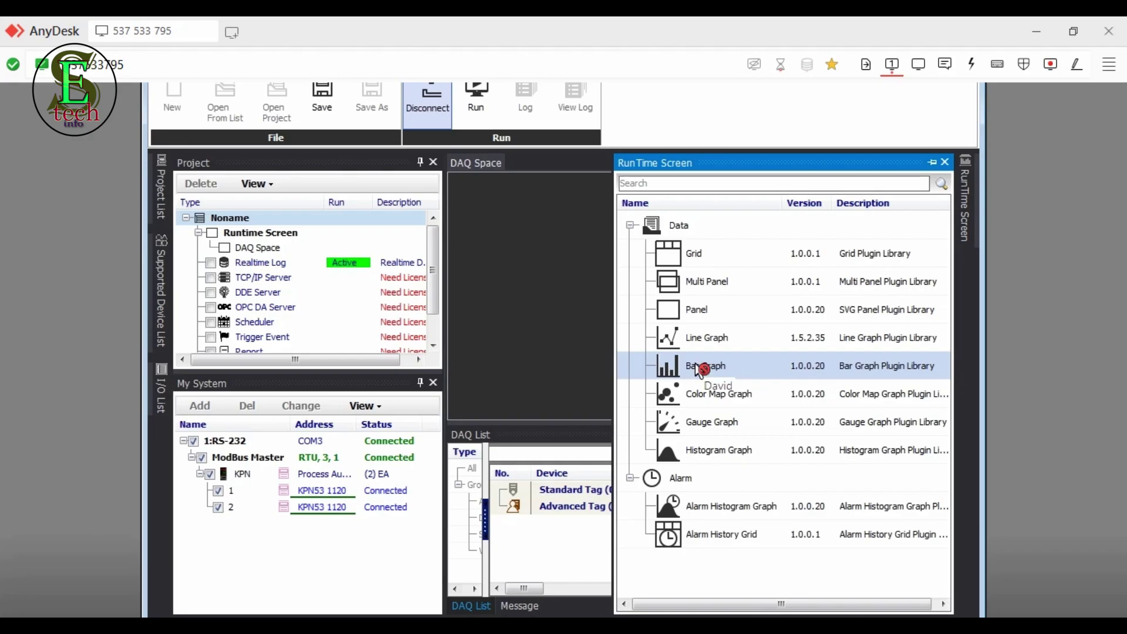
double_click(698, 369)
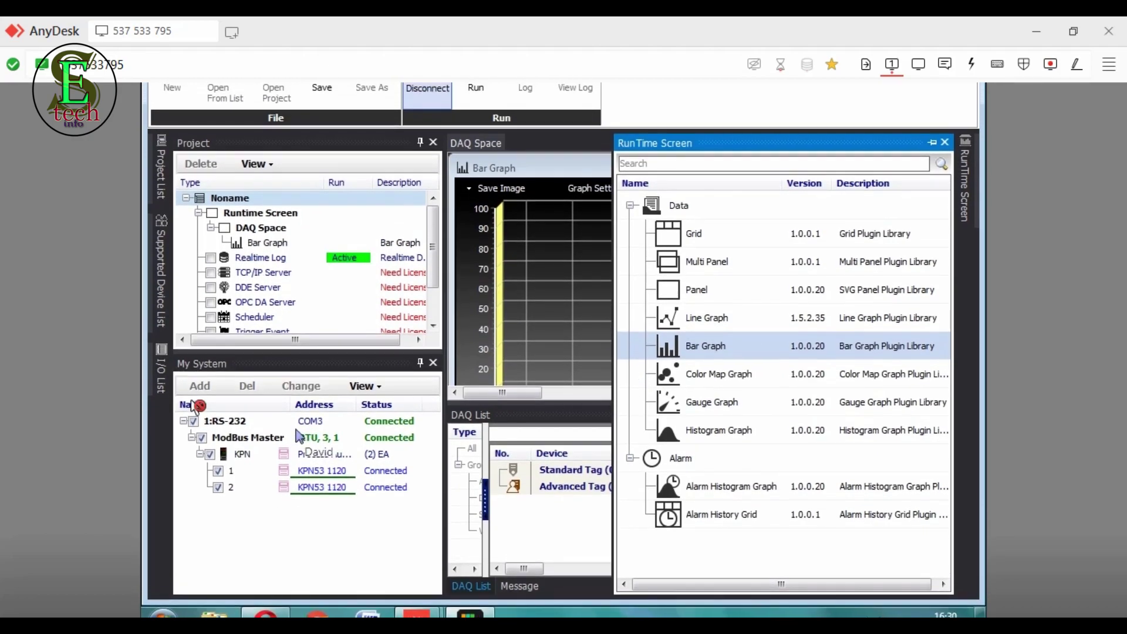
Add the Present Value source of KPN unit 1 from the I/O List to the DAQ List
click(164, 388)
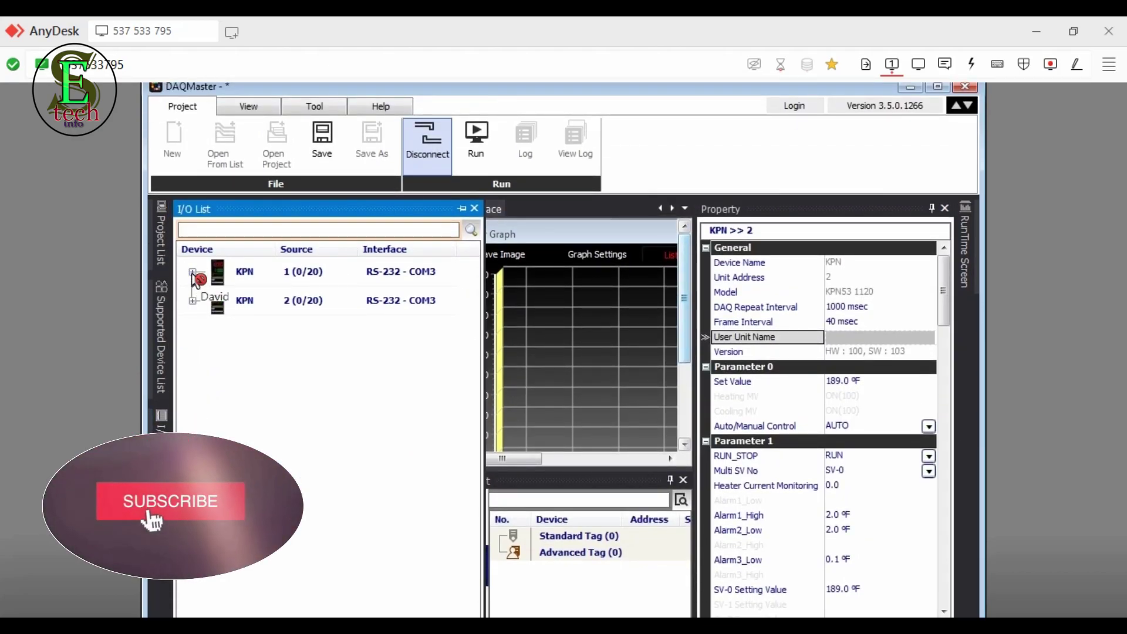
click(192, 274)
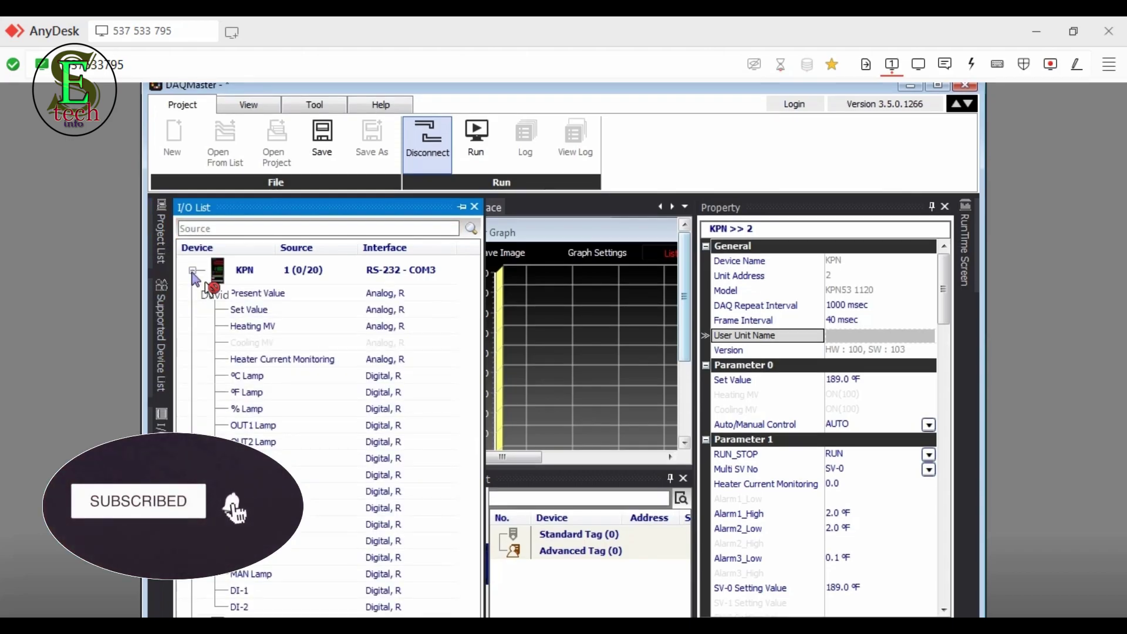
click(246, 293)
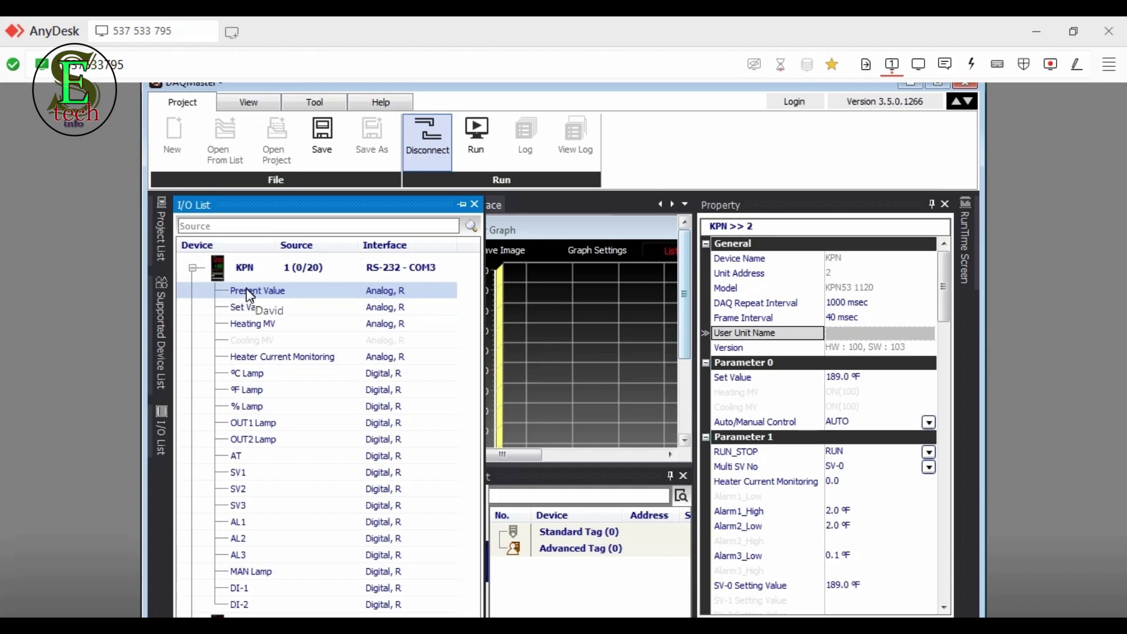
double_click(252, 294)
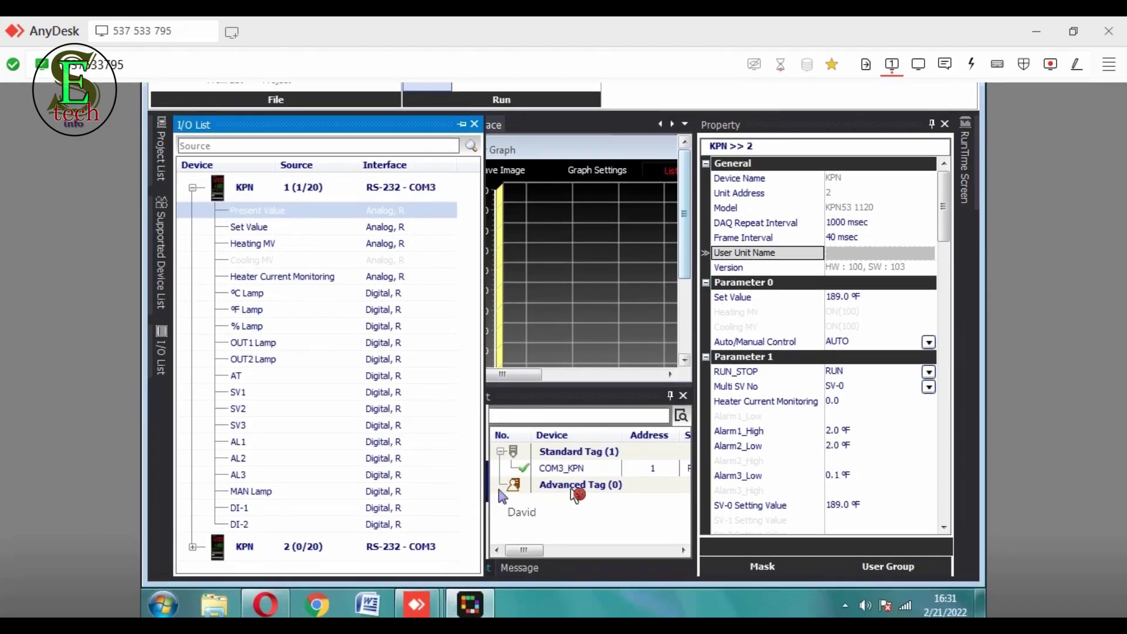
click(575, 548)
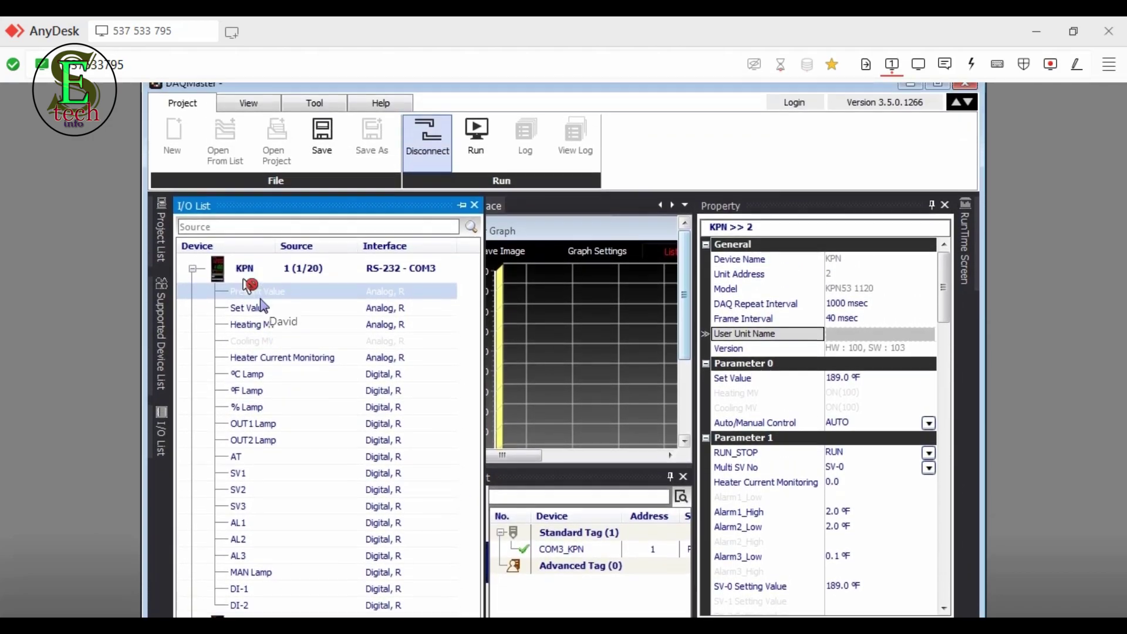
Add the Present Value source of KPN unit 2 from the I/O List to the DAQ List
click(194, 267)
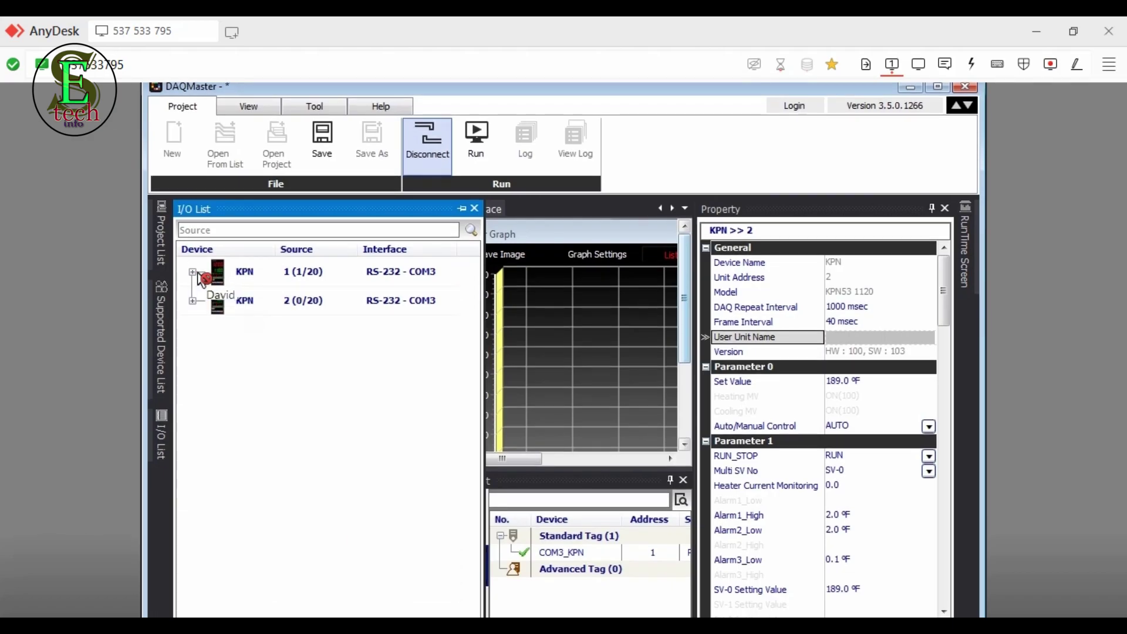
click(193, 293)
click(252, 311)
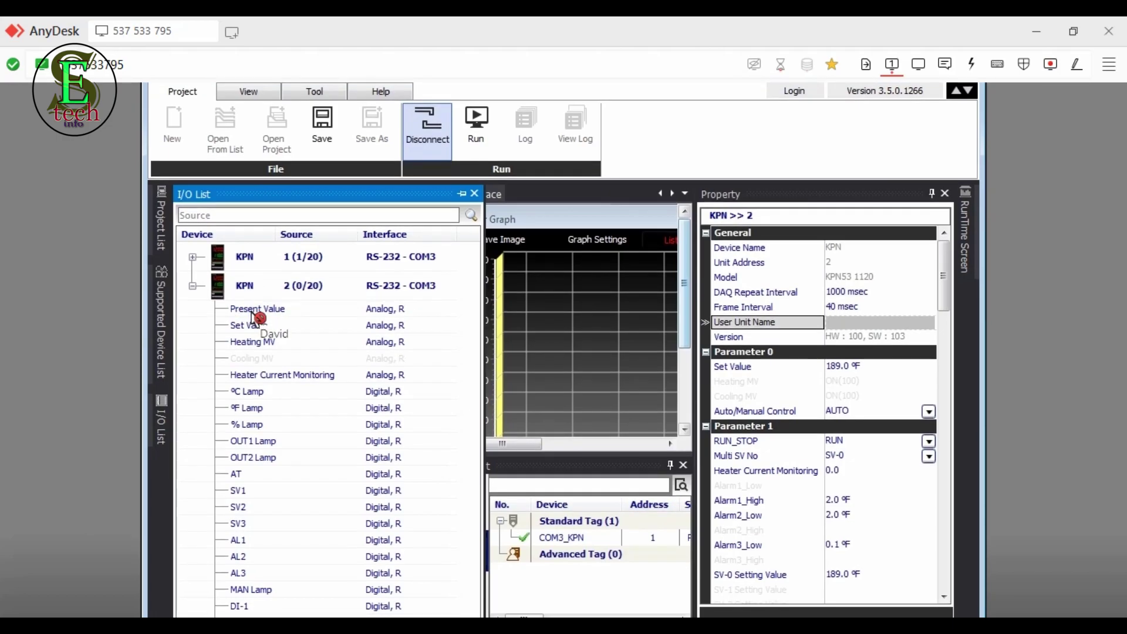
click(254, 311)
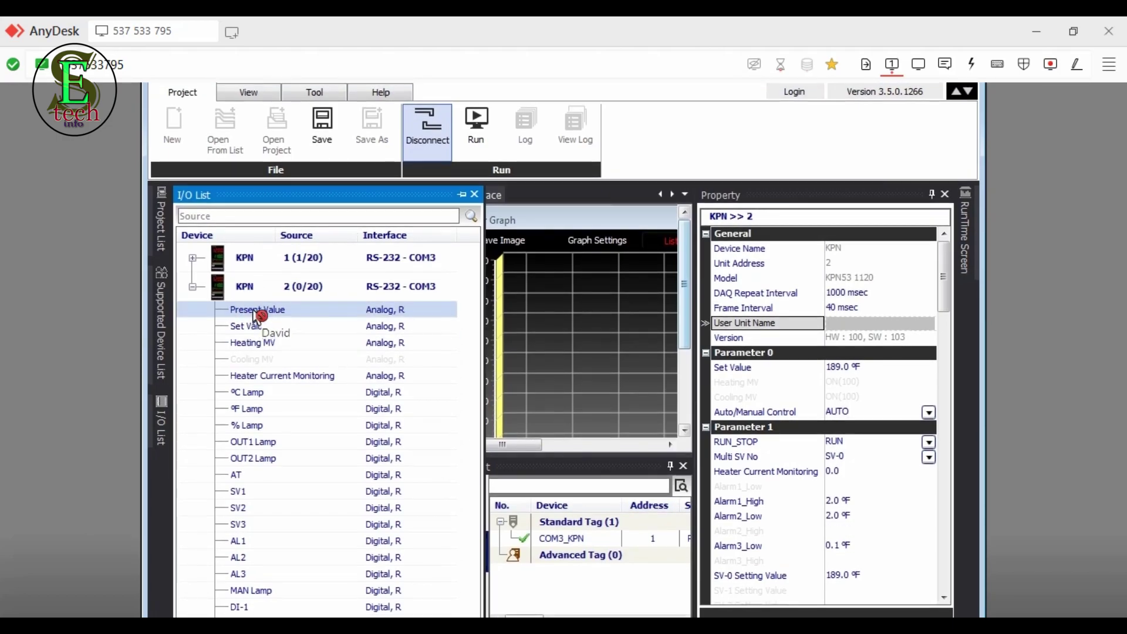
double_click(255, 311)
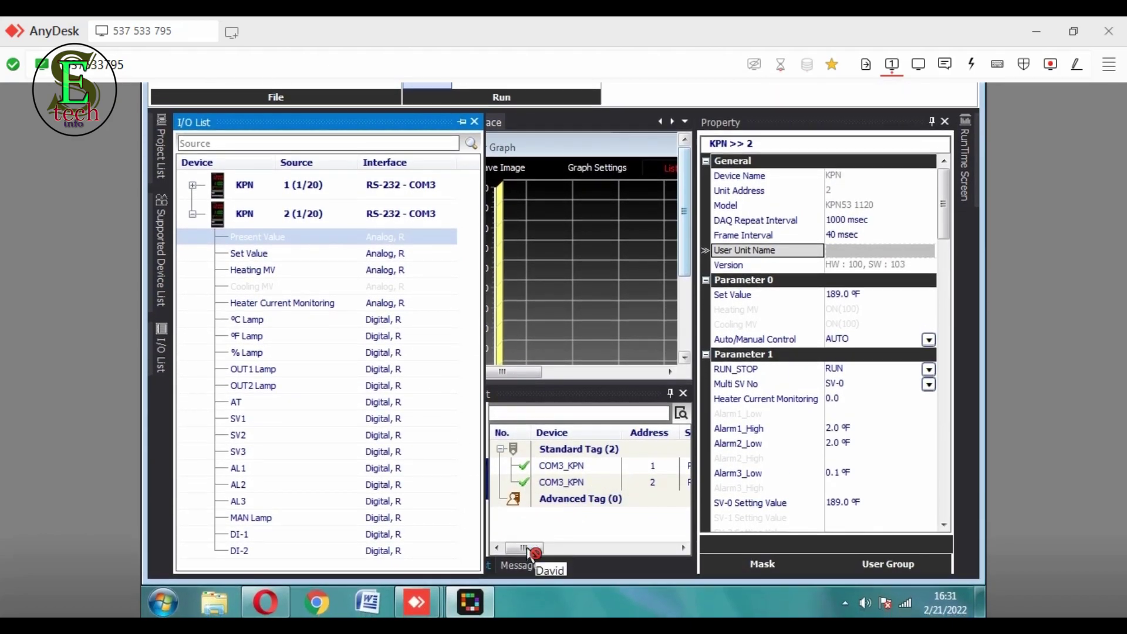
Set the tag name of KPN unit 1's Present Value to TANK 1, and select unit 2's Present Value tag in the DAQ List
click(559, 549)
mouse_move(529, 548)
mouse_down()
mouse_move(563, 549)
mouse_move(535, 552)
mouse_up()
click(556, 550)
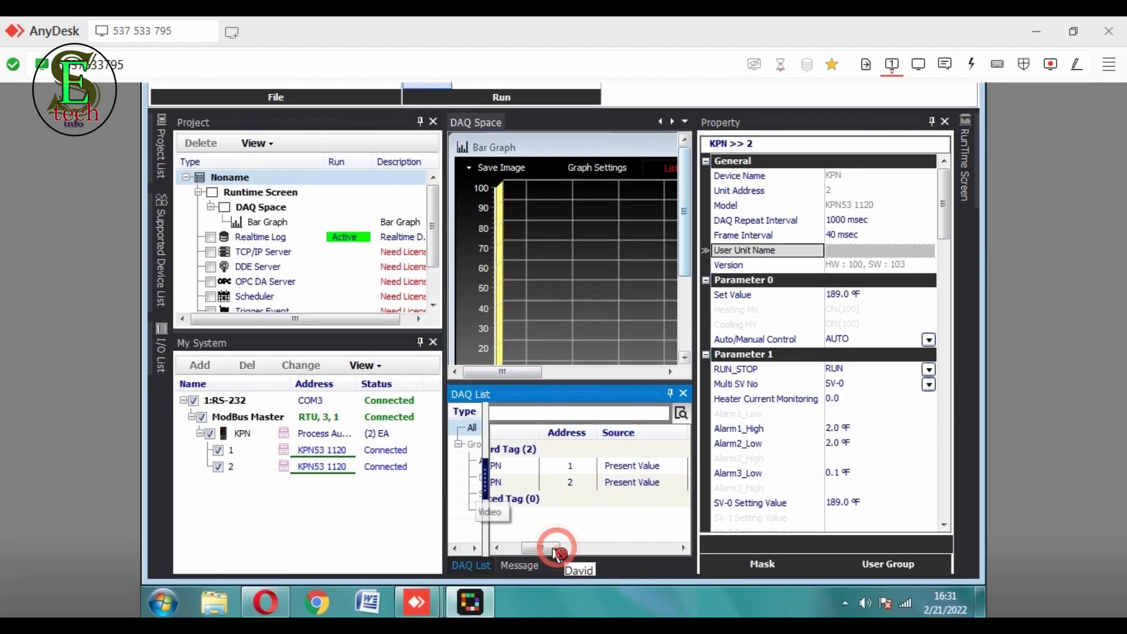
click(525, 540)
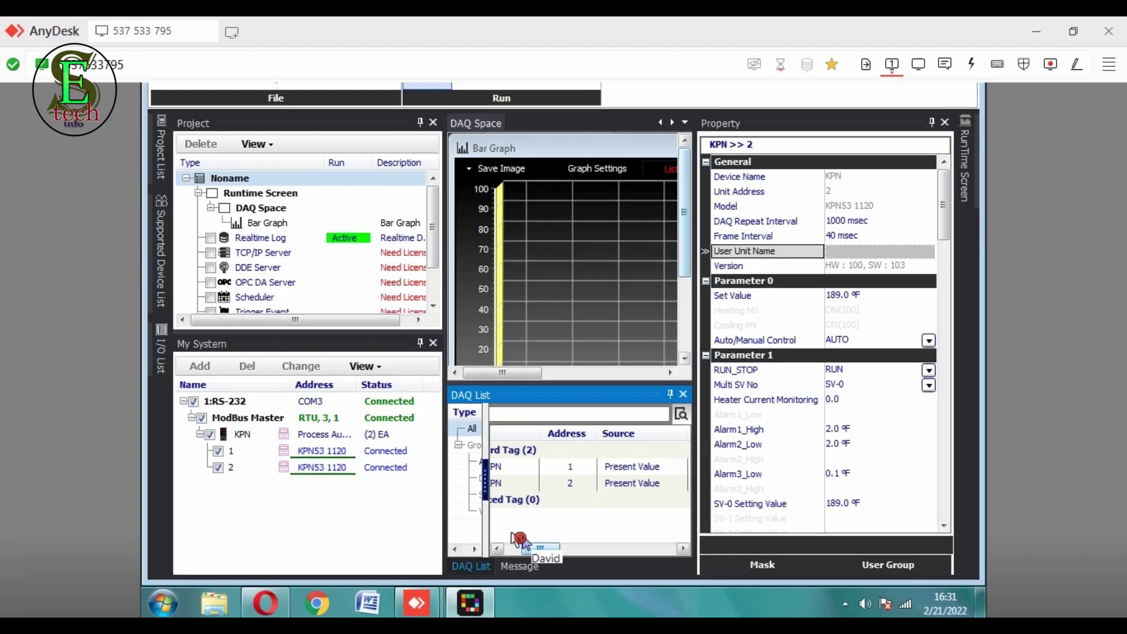
click(685, 548)
click(684, 548)
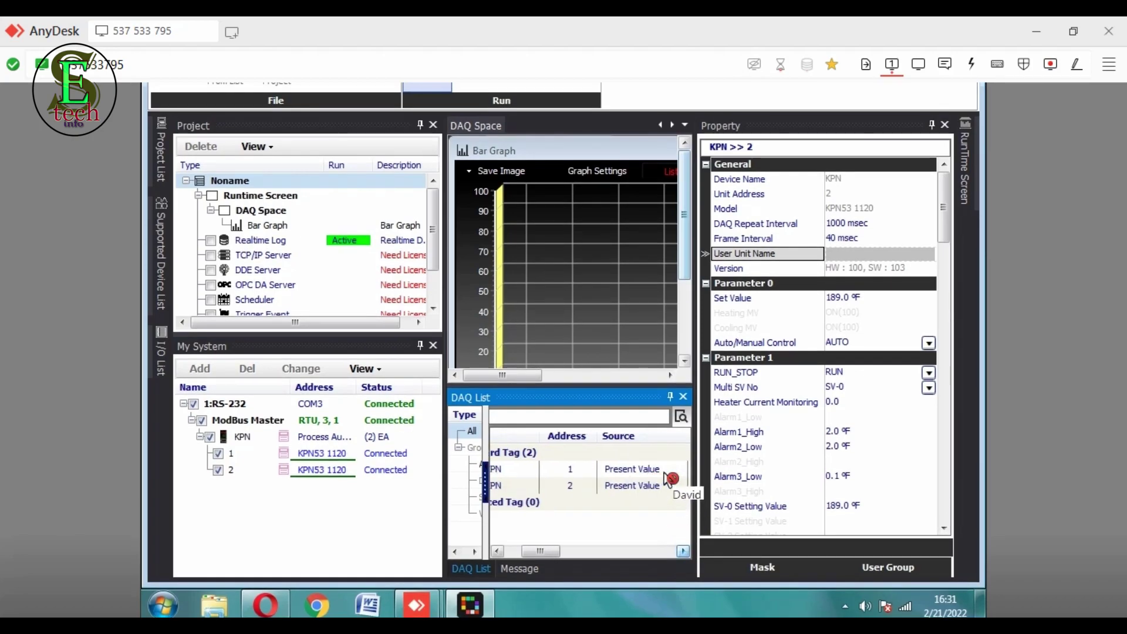
click(665, 473)
click(626, 471)
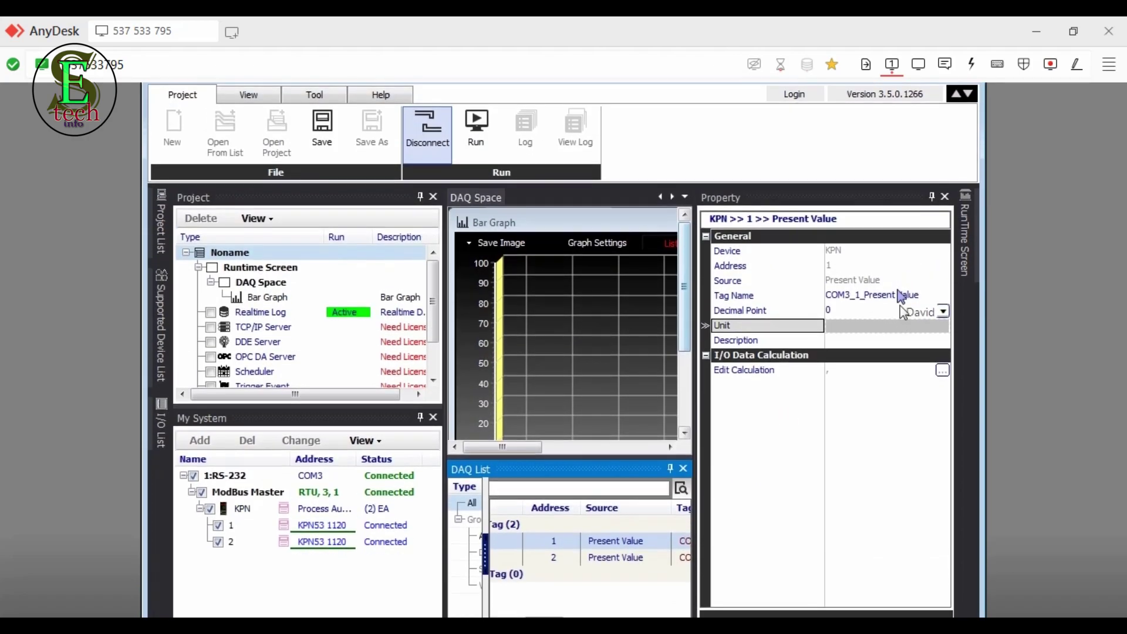
click(891, 298)
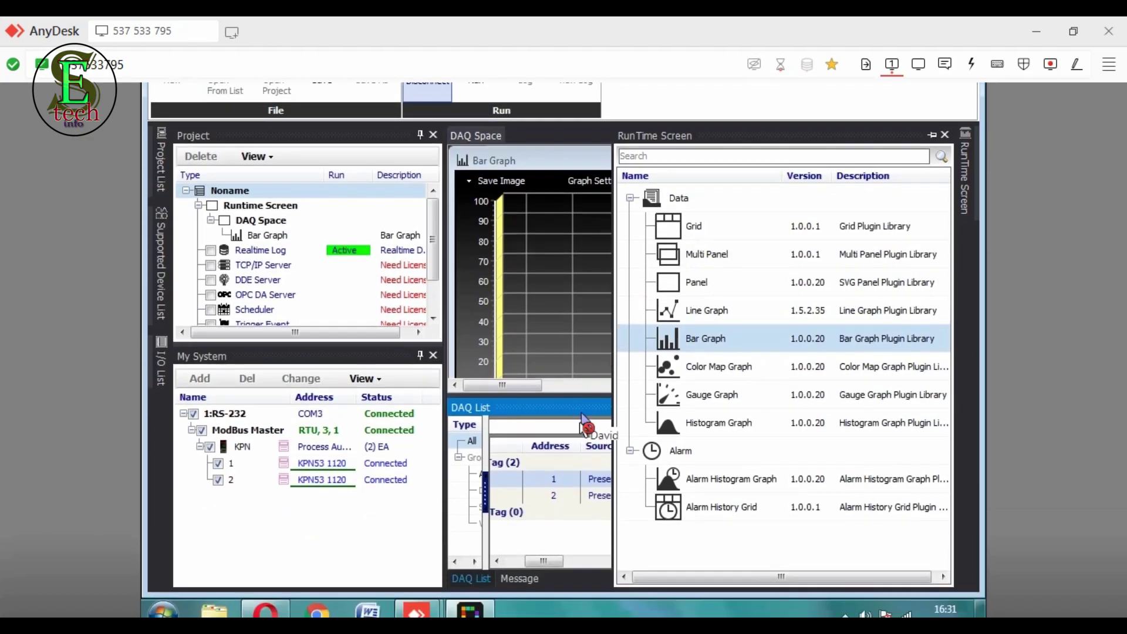
click(589, 503)
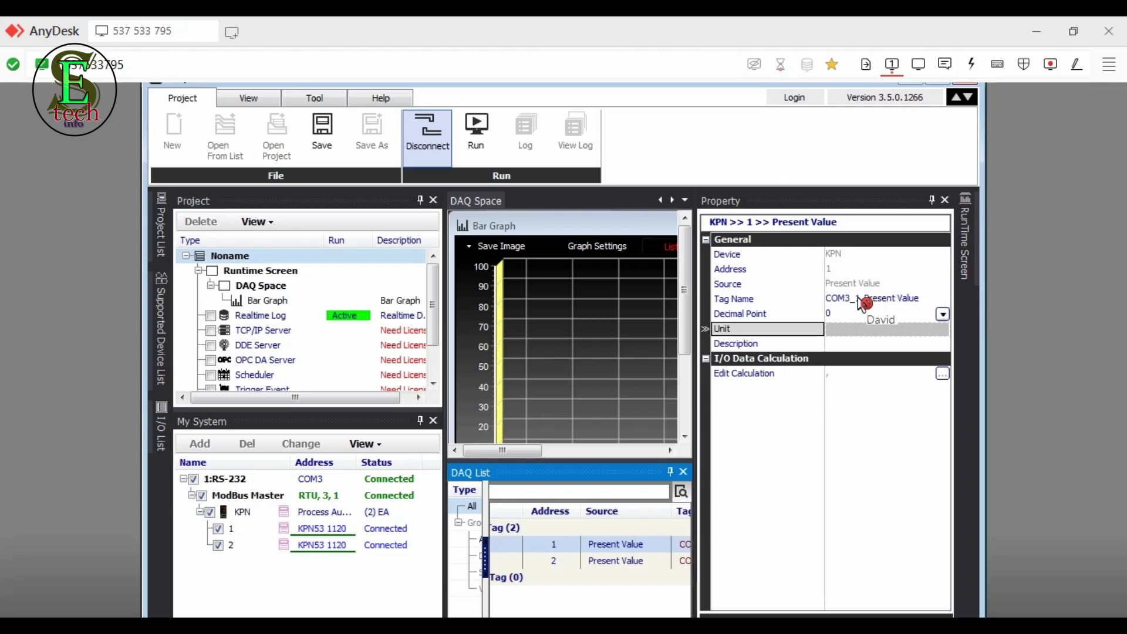
click(864, 303)
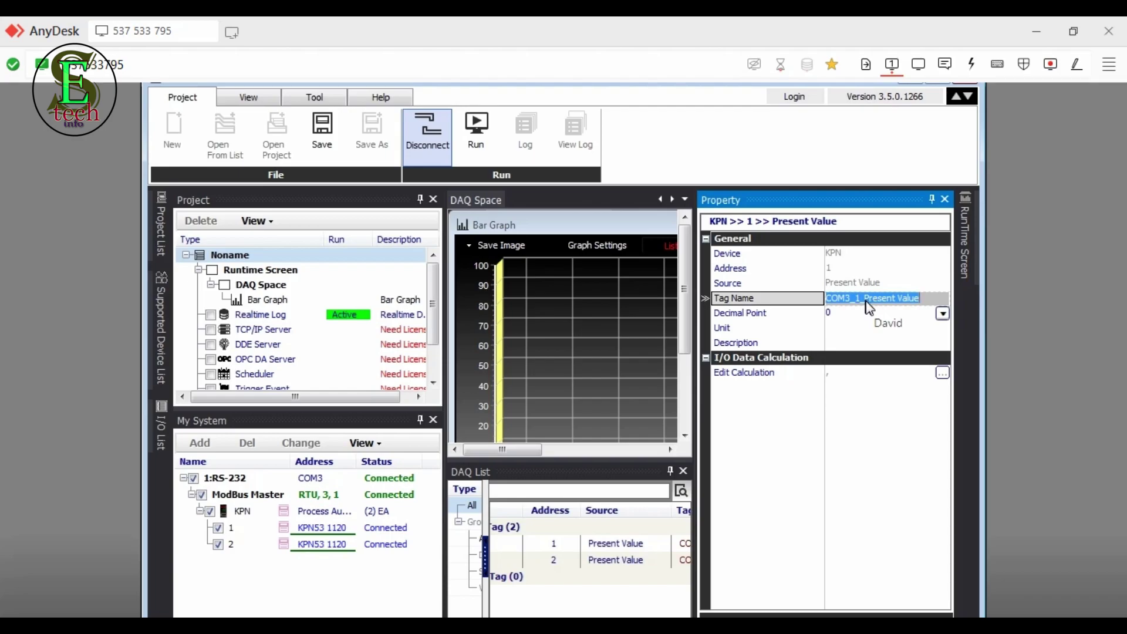
click(869, 307)
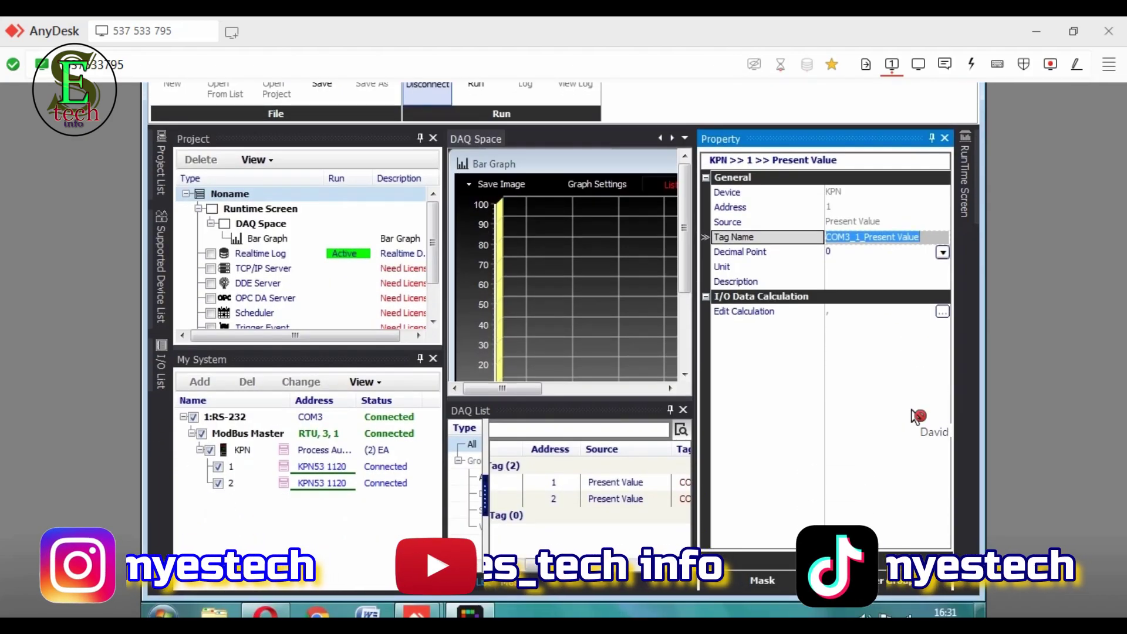
click(913, 414)
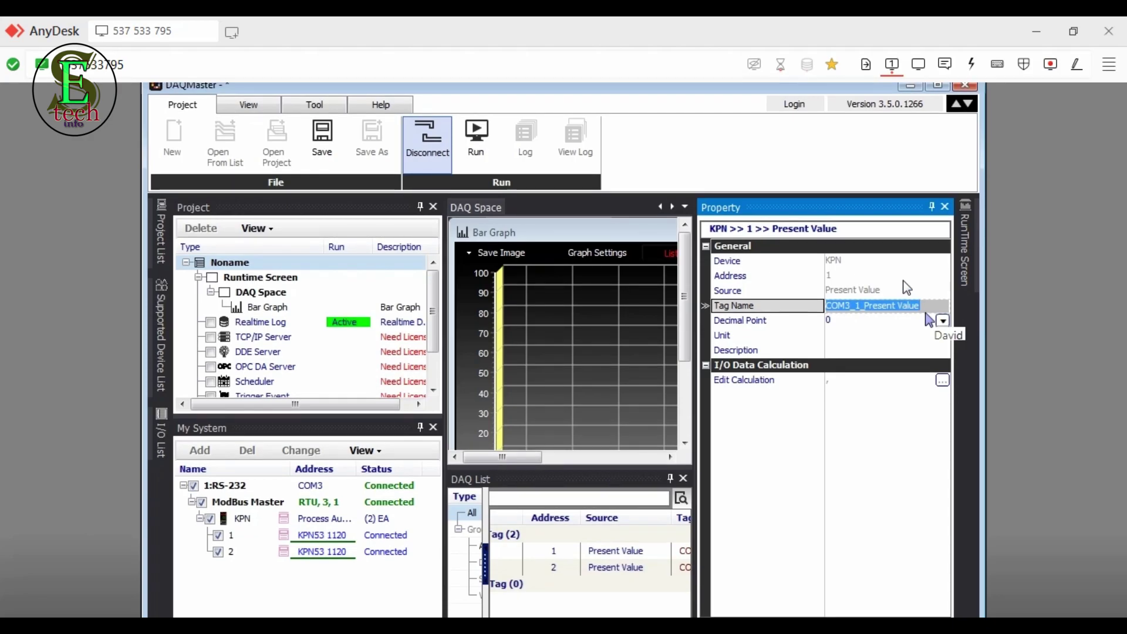
key(BackSpace)
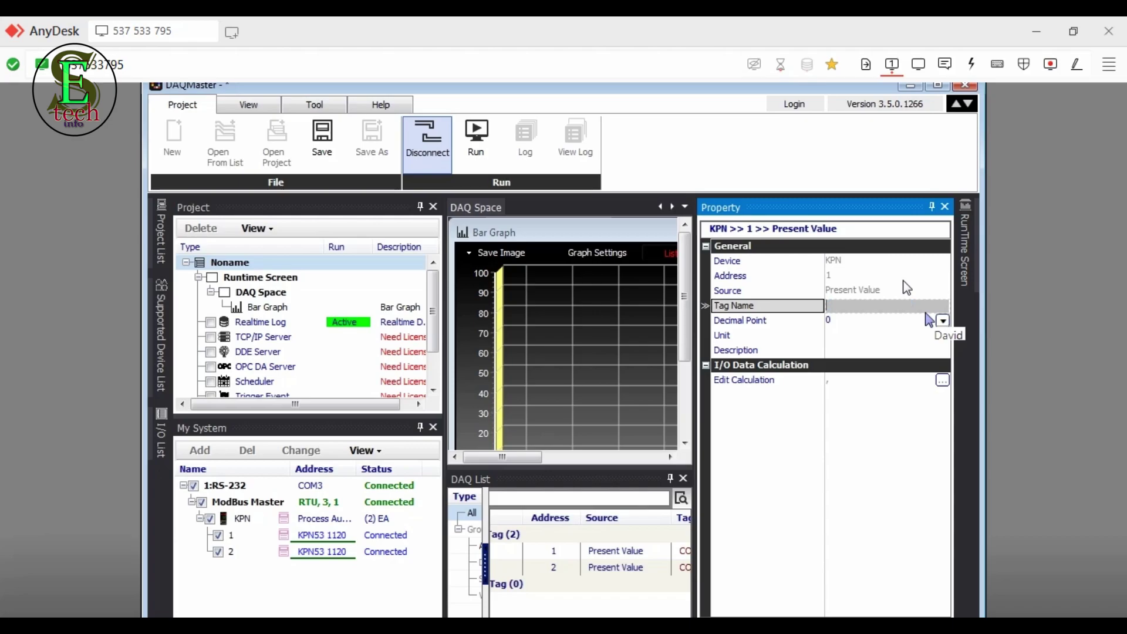
text(TANK 1)
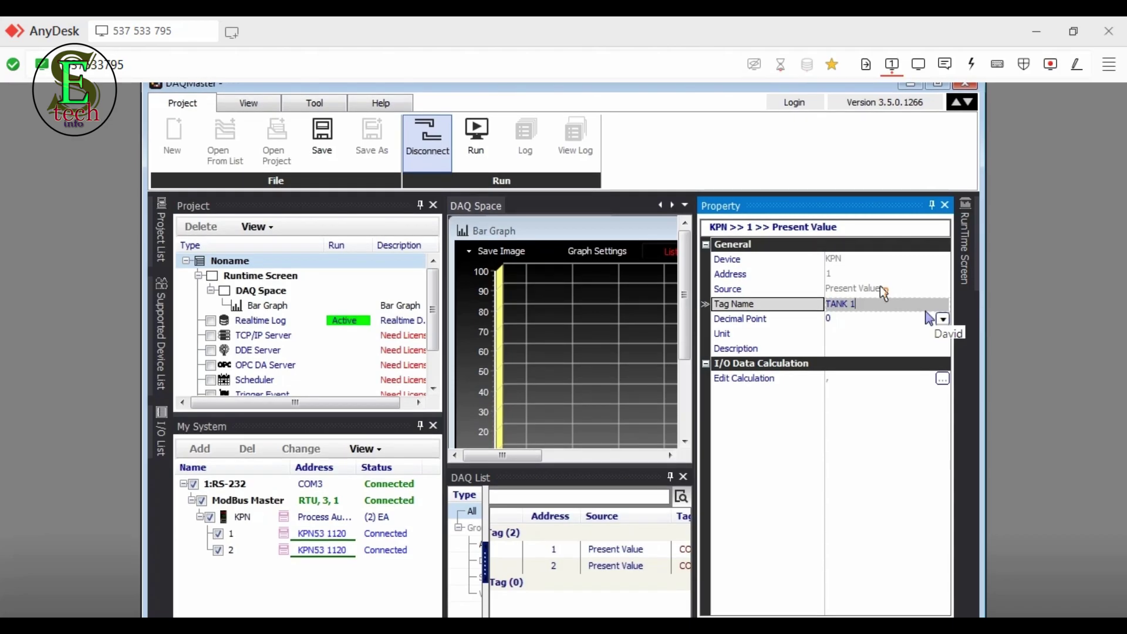
key(Return)
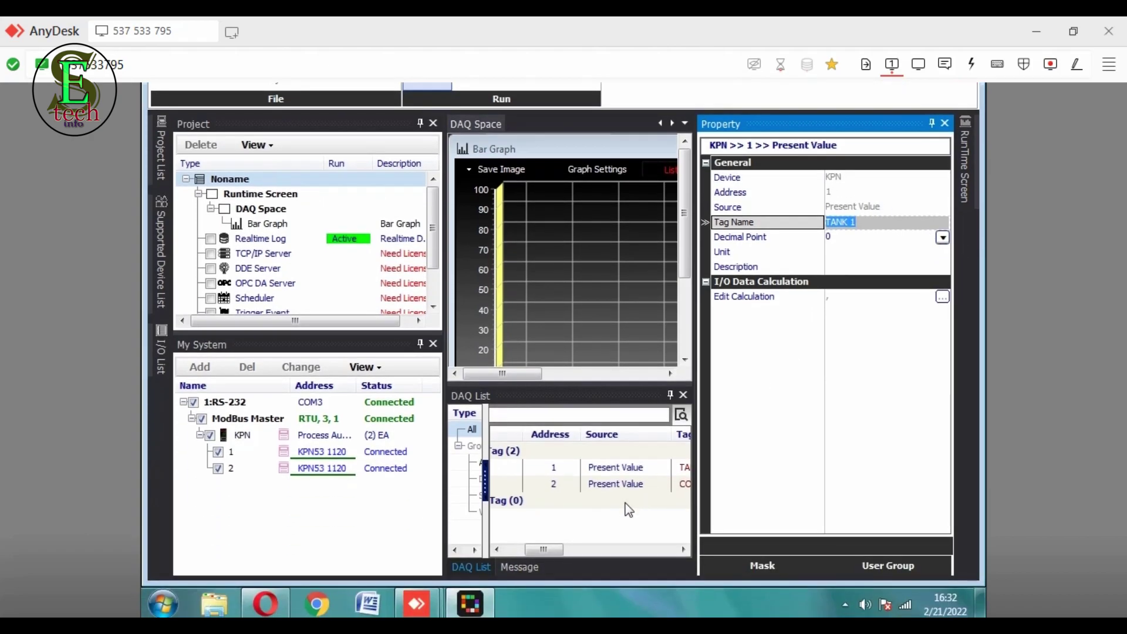
click(618, 486)
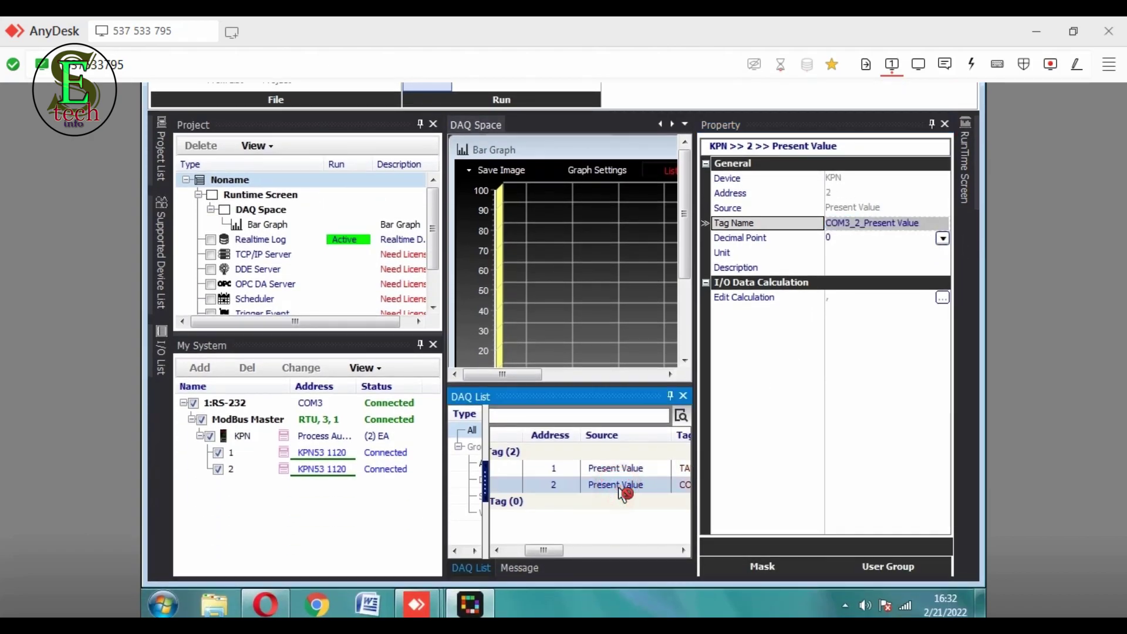
click(895, 301)
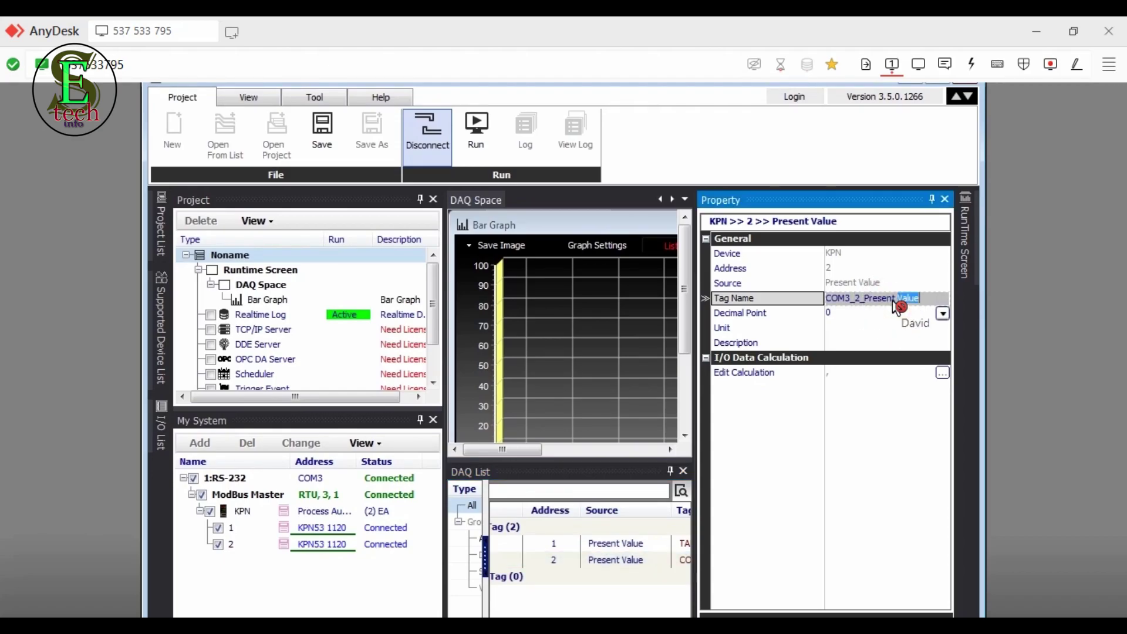
key(ctrl+a)
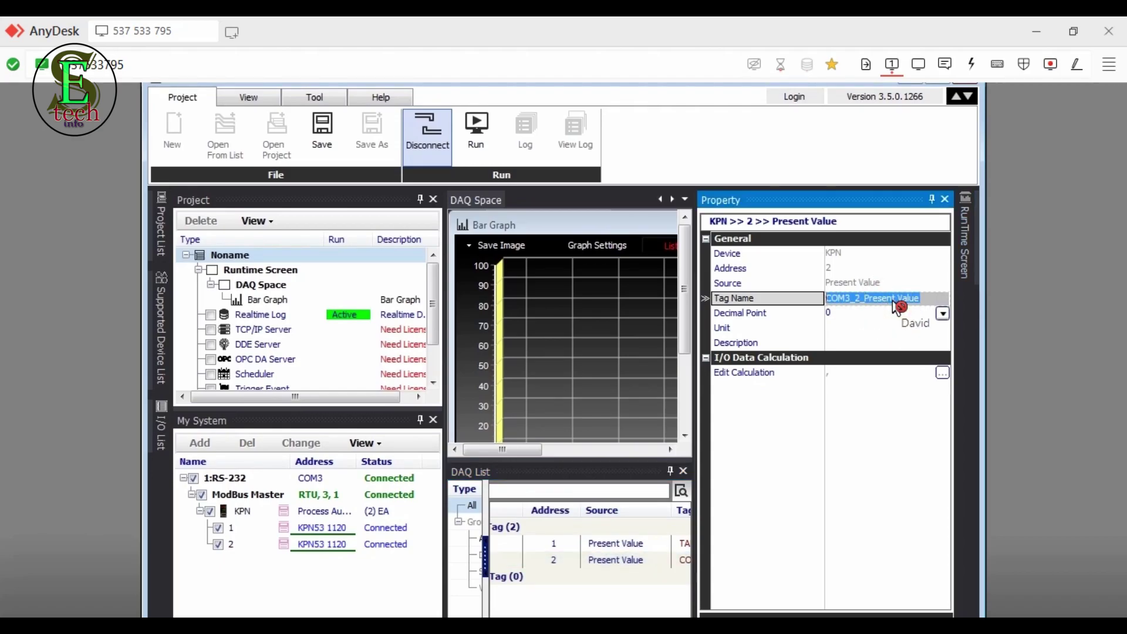
text(TAN)
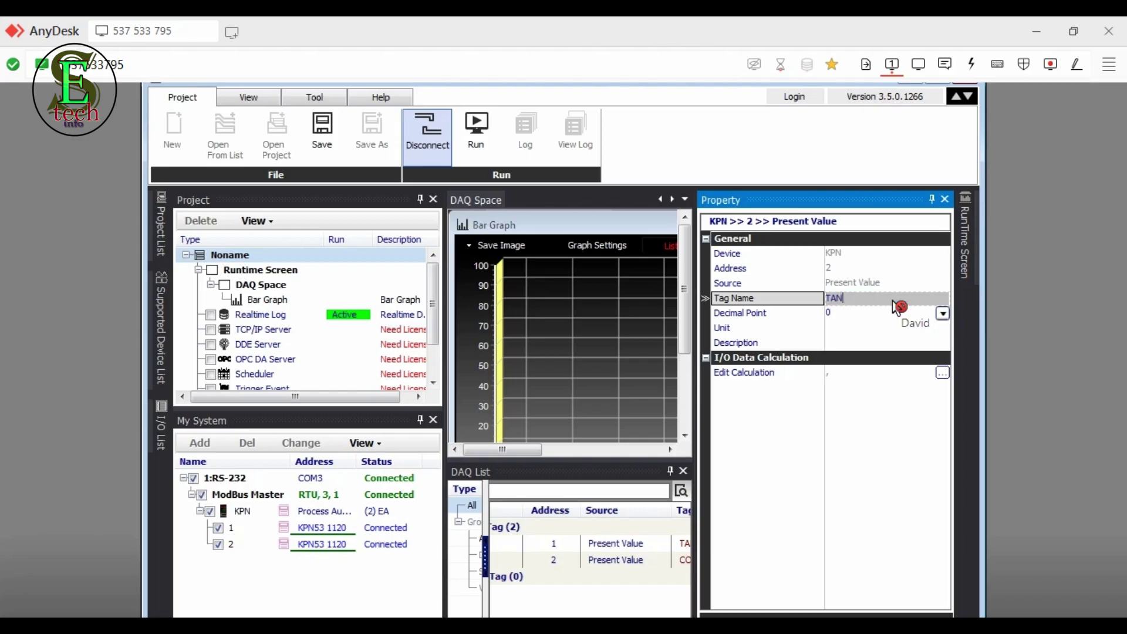
text(k)
key(BackSpace)
text(K 2)
key(Escape)
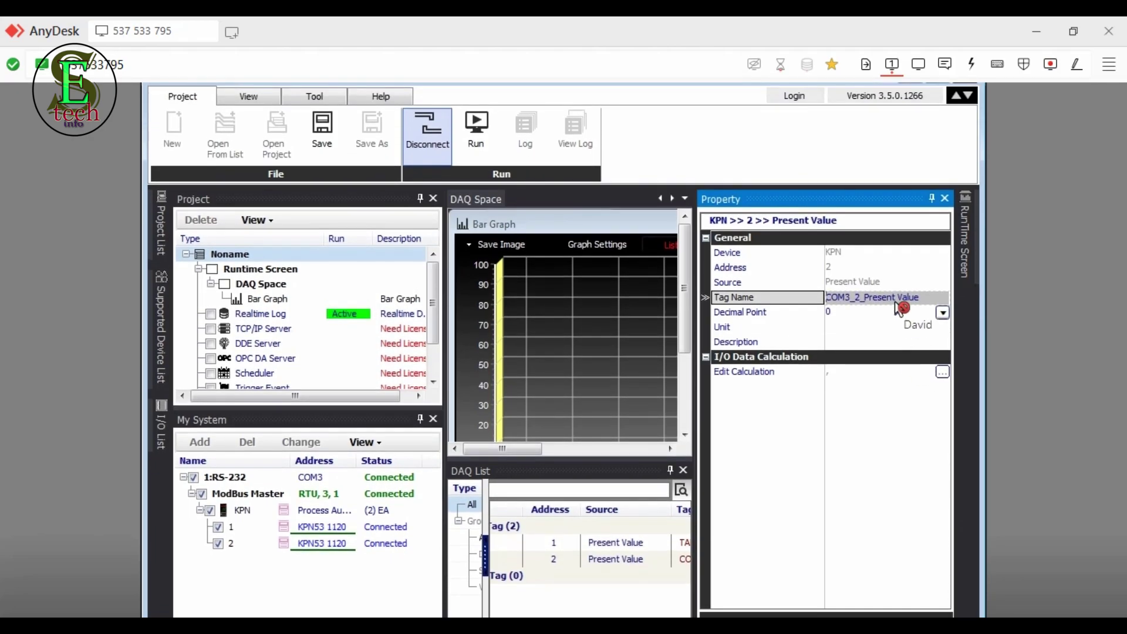
Set the tag name of KPN unit 2's Present Value to TANK 2
click(899, 304)
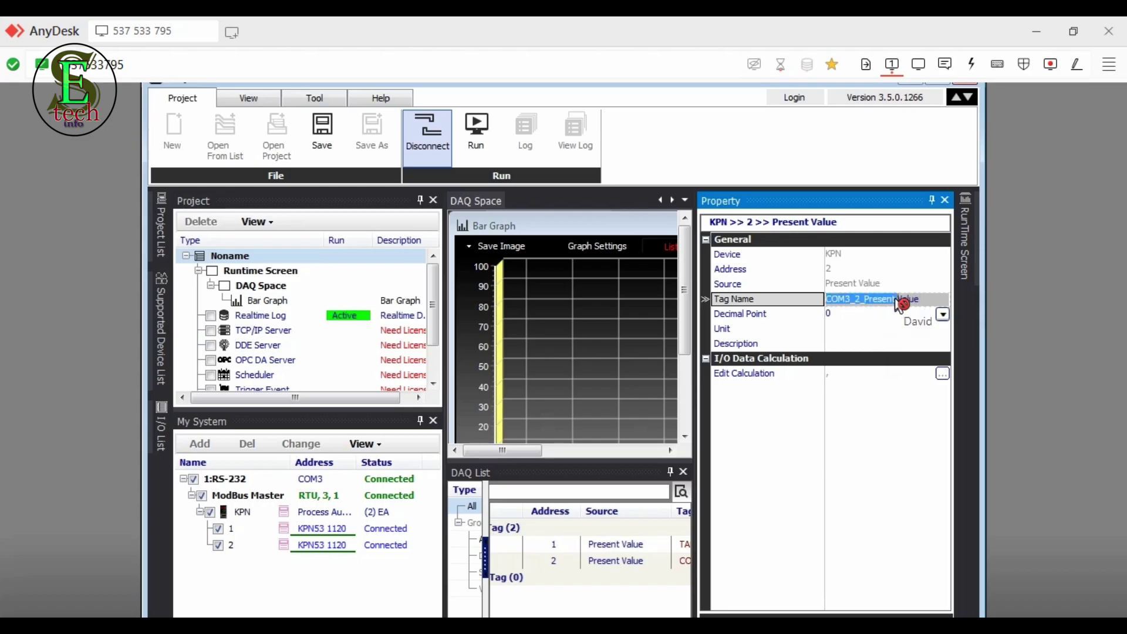
key(BackSpace)
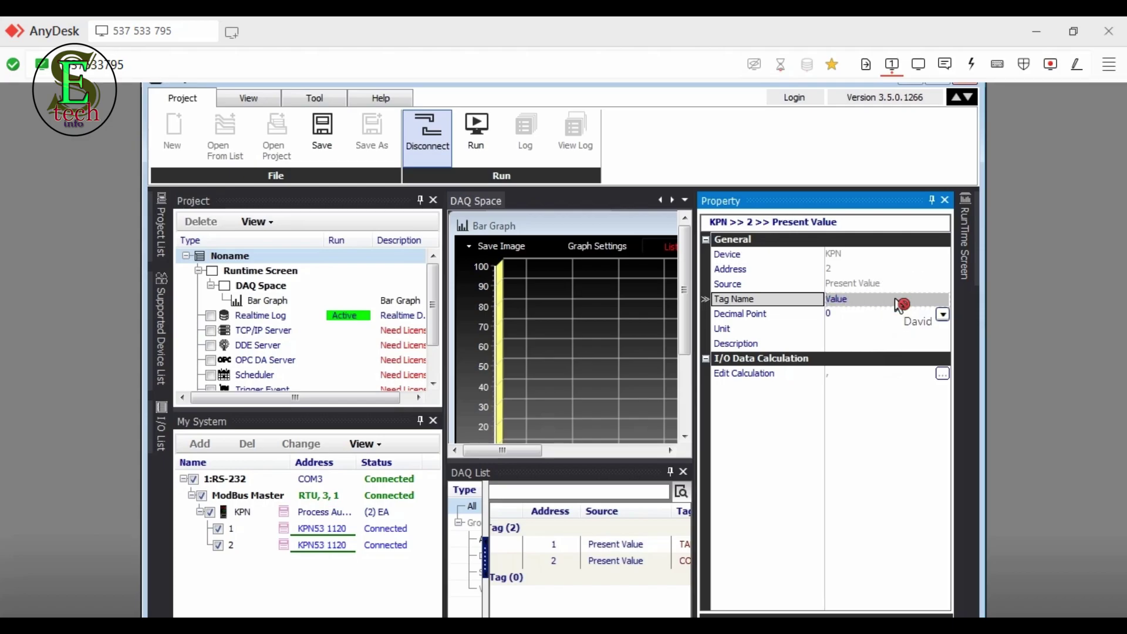
key(Delete)
key(Delete)
key(Delete)
key(Delete)
key(Delete)
text(TANK 2)
key(Return)
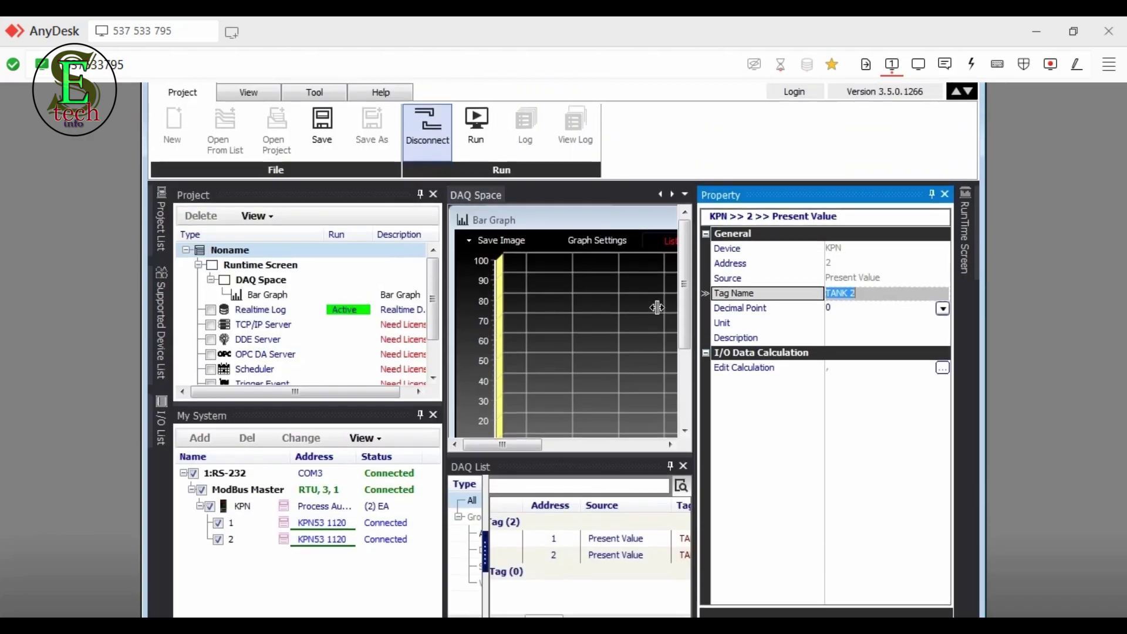
Open the bar graph's Graph Settings and set the X-axis minimum to 0.00
drag(684, 300, 687, 363)
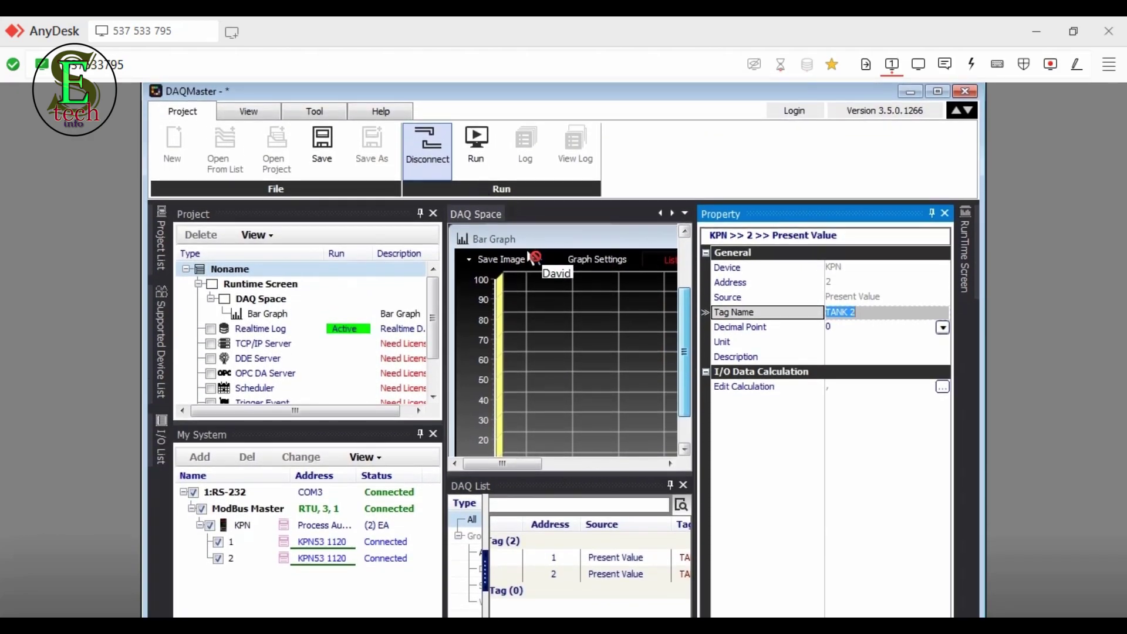
click(589, 257)
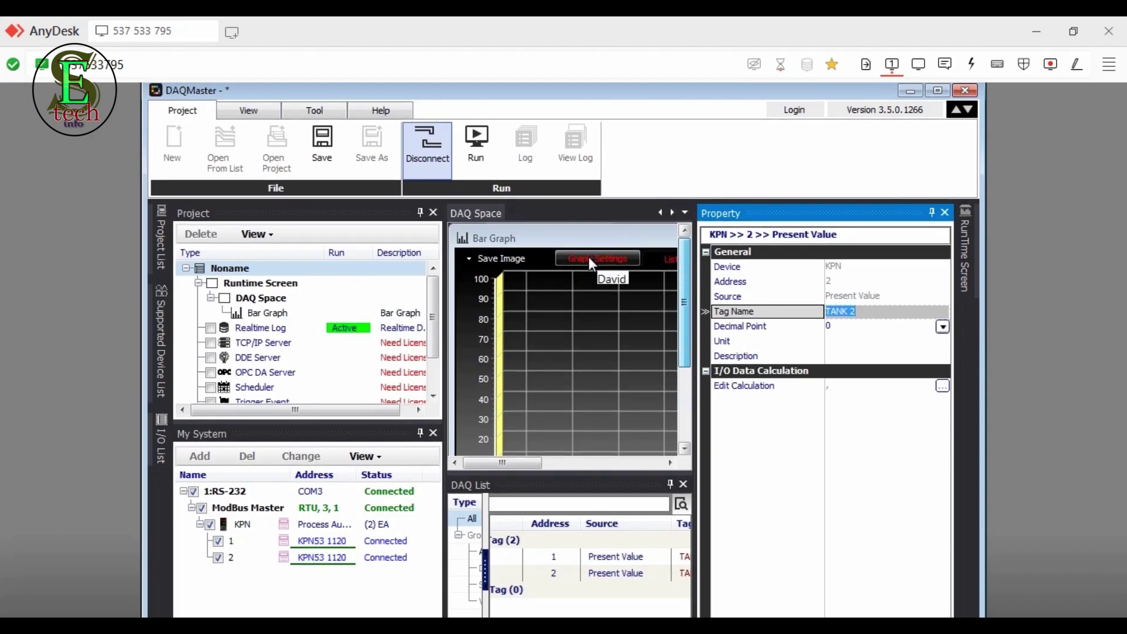
click(589, 259)
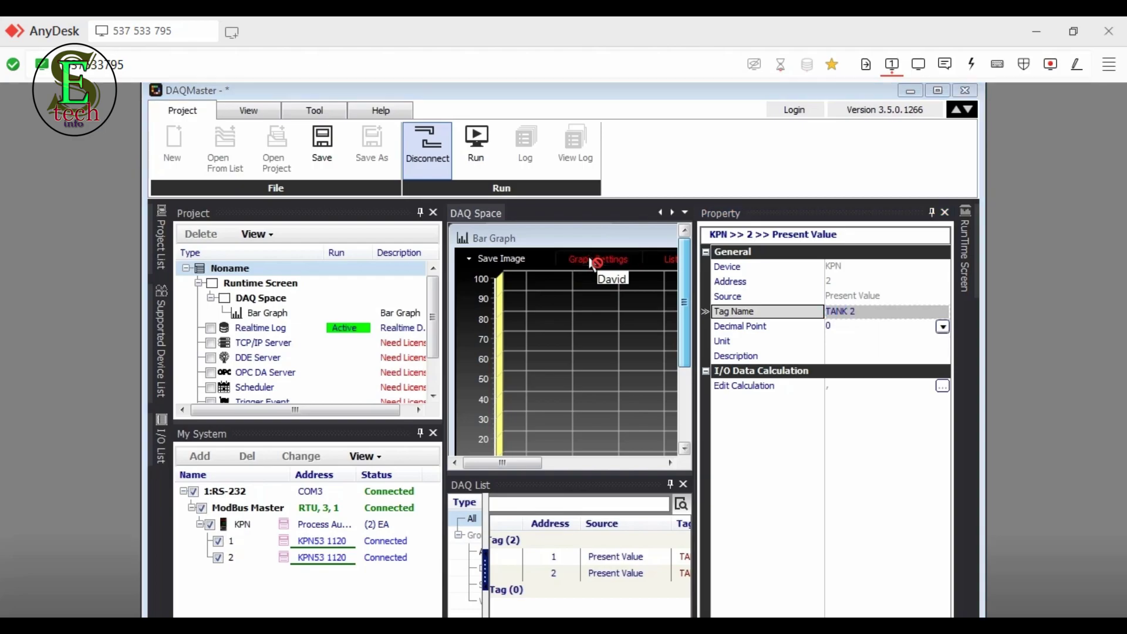
click(543, 288)
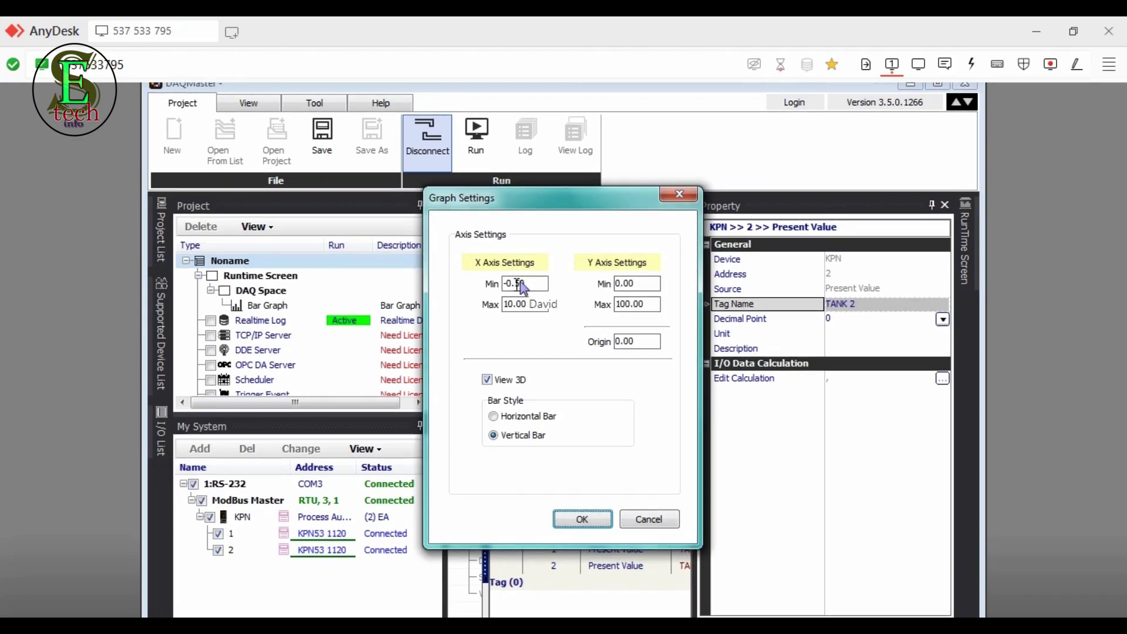
click(520, 286)
key(BackSpace)
key(BackSpace)
text(00)
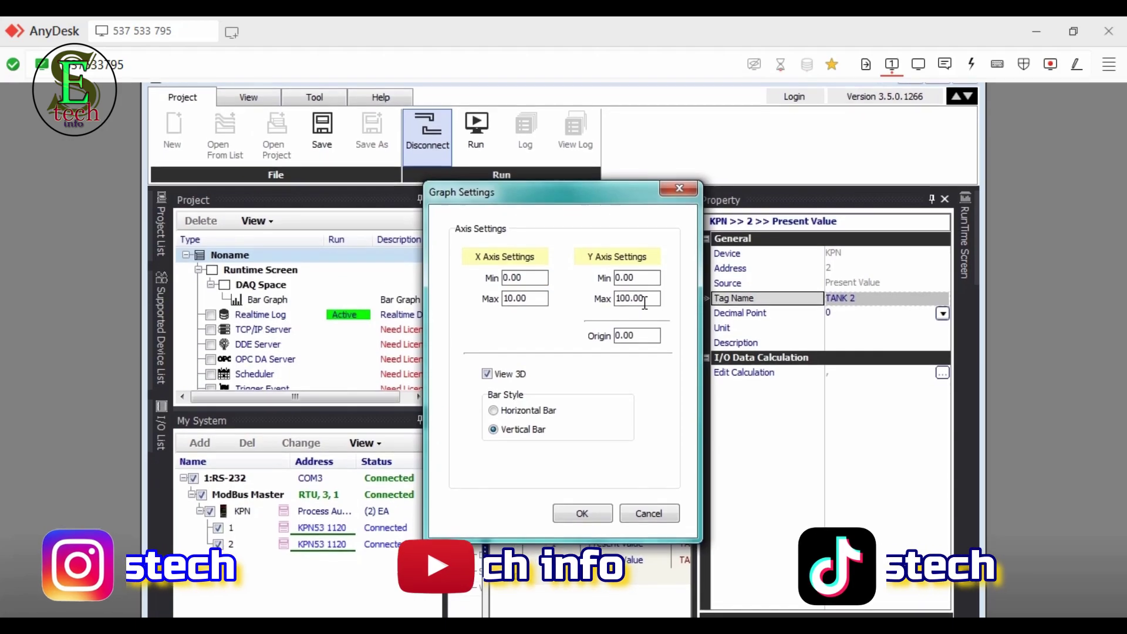
Set the bar graph's Y-axis maximum to 200.00 and apply the graph settings
click(627, 302)
click(617, 298)
click(618, 298)
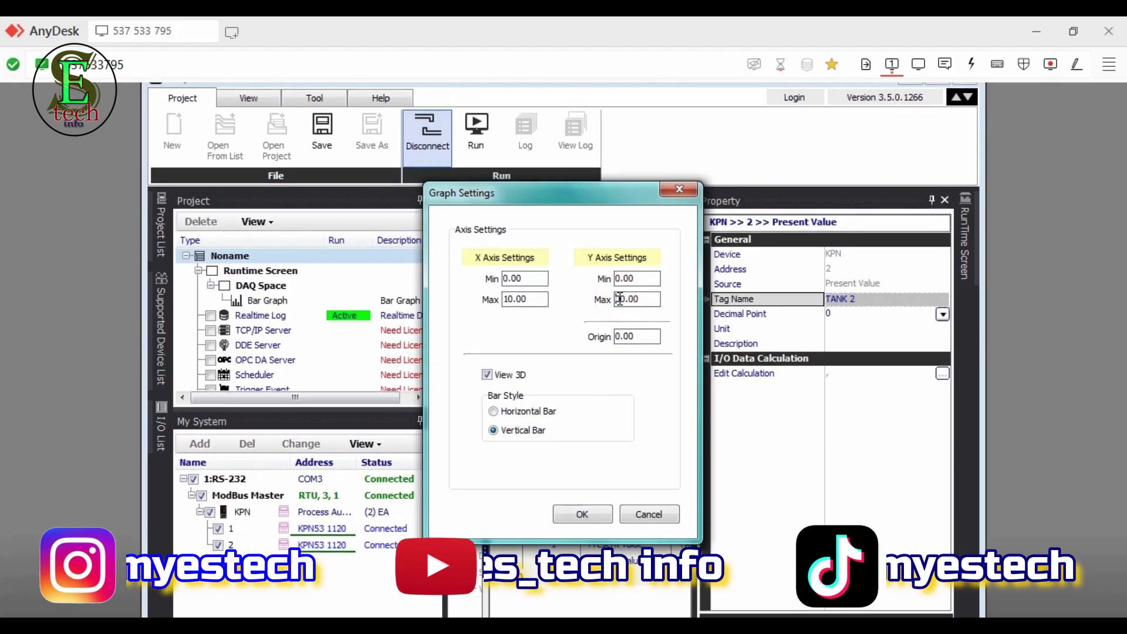
key(BackSpace)
text(20)
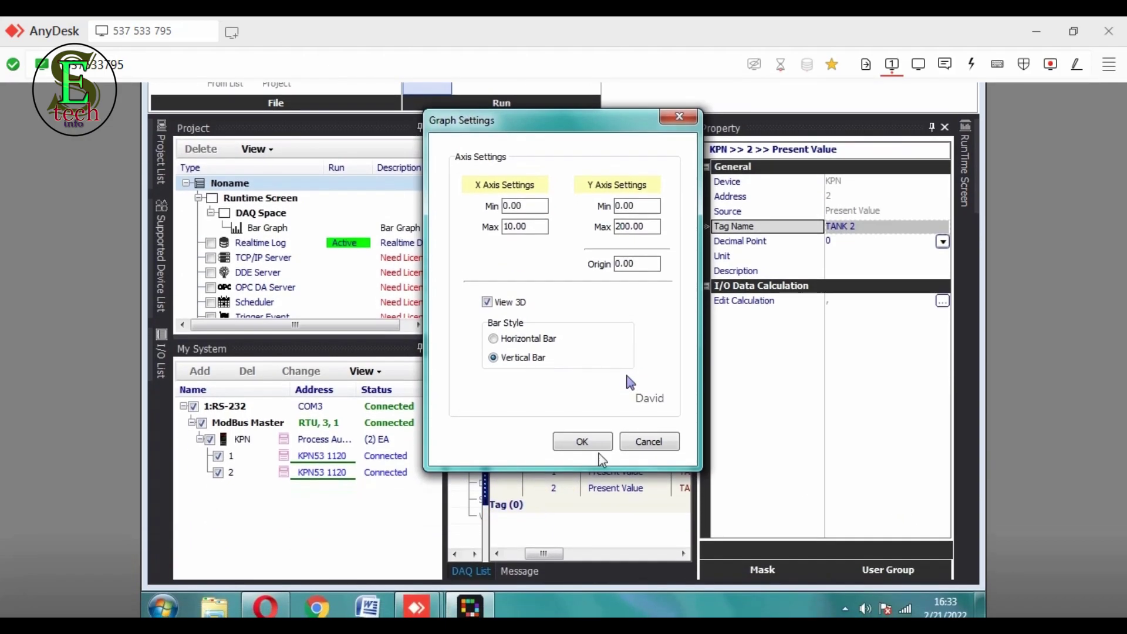
click(602, 454)
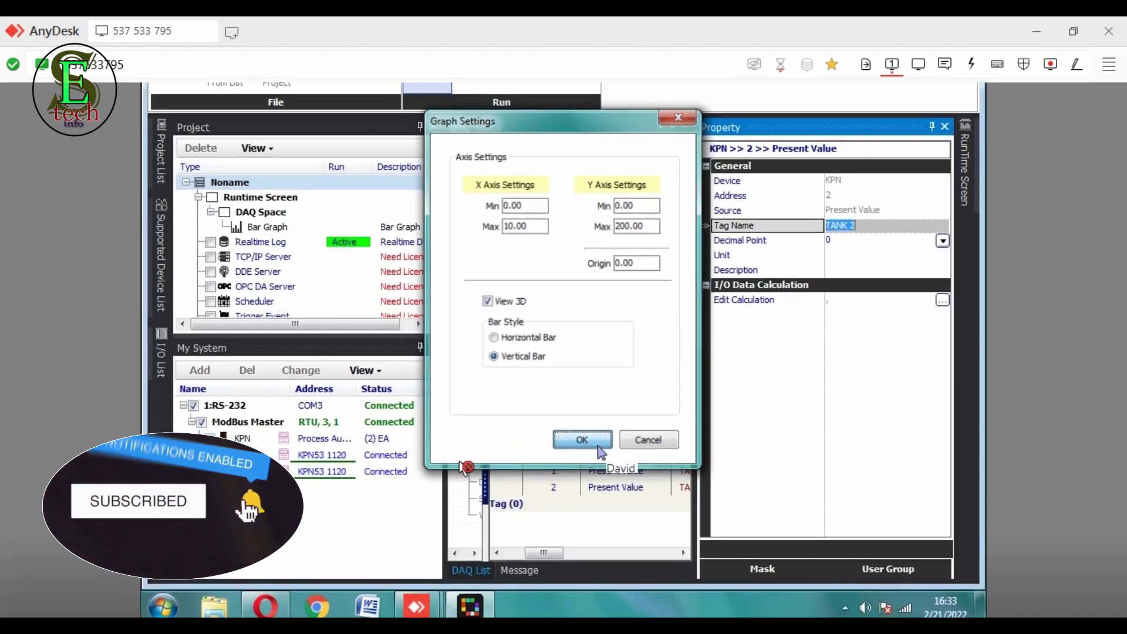
click(589, 447)
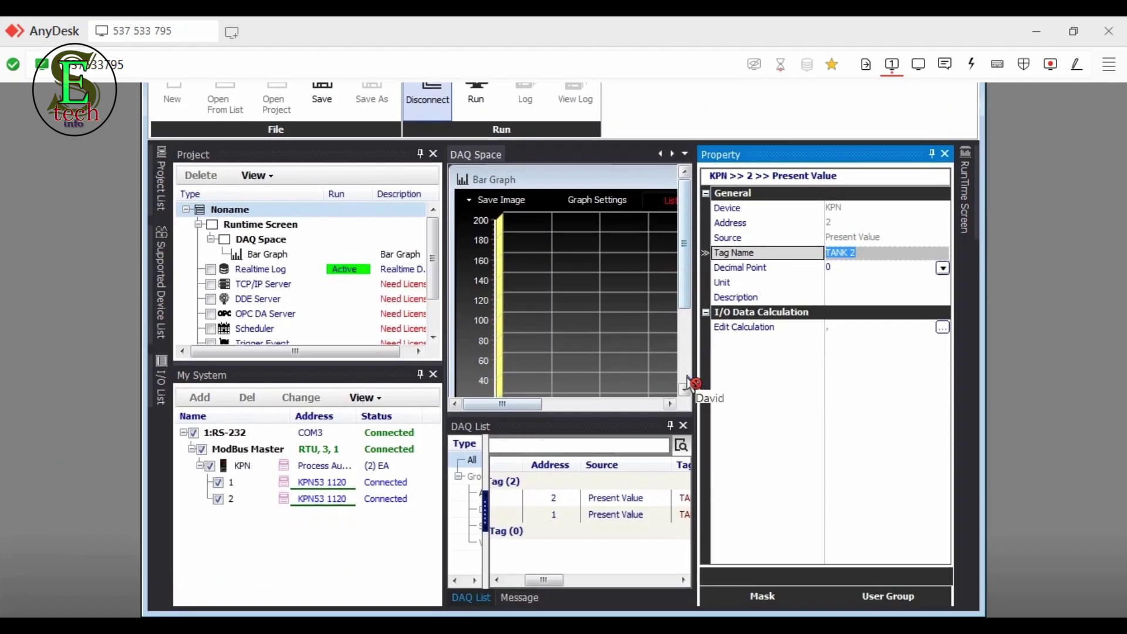
Add both Present Value tags, TANK 1 and TANK 2, from the DAQ List to the bar graph's tag table
click(687, 379)
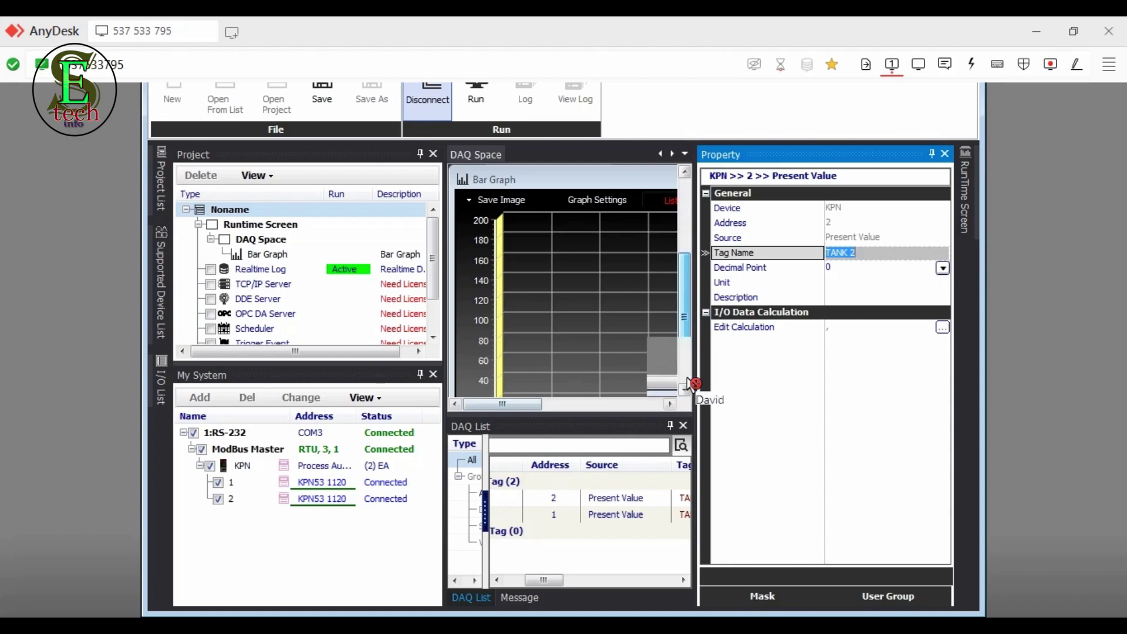
click(686, 382)
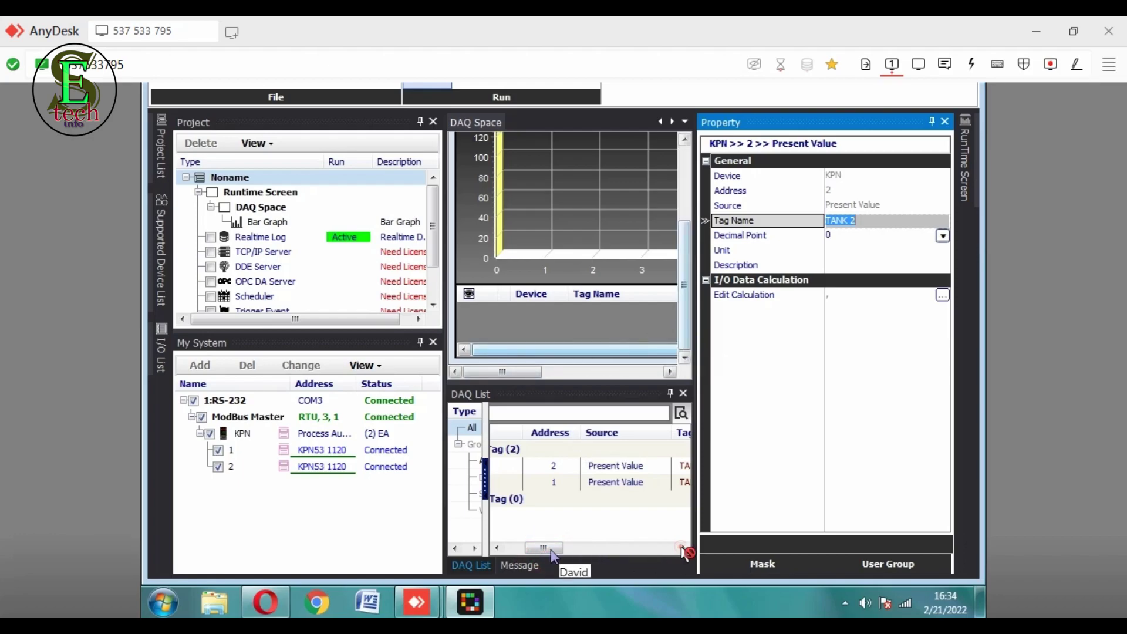
click(510, 548)
click(512, 548)
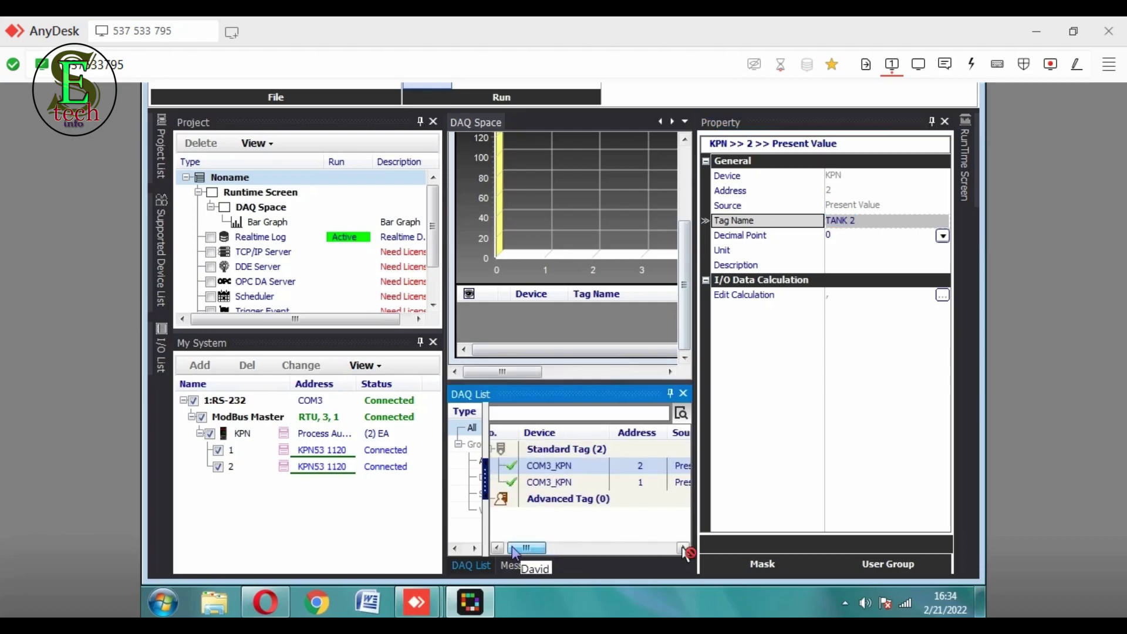
click(682, 549)
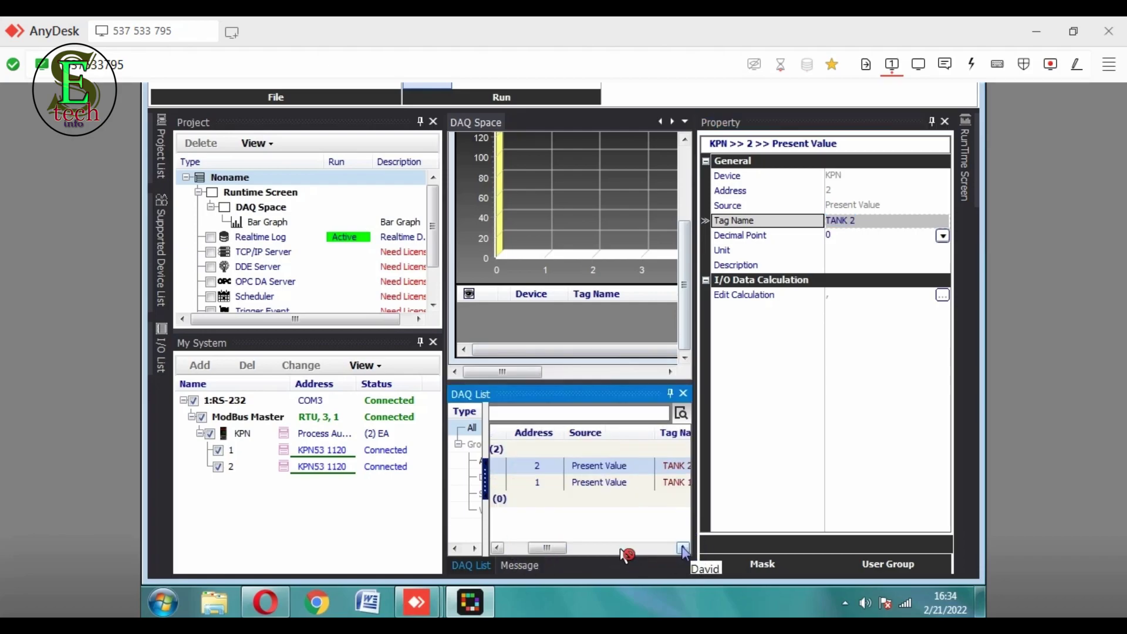
click(683, 548)
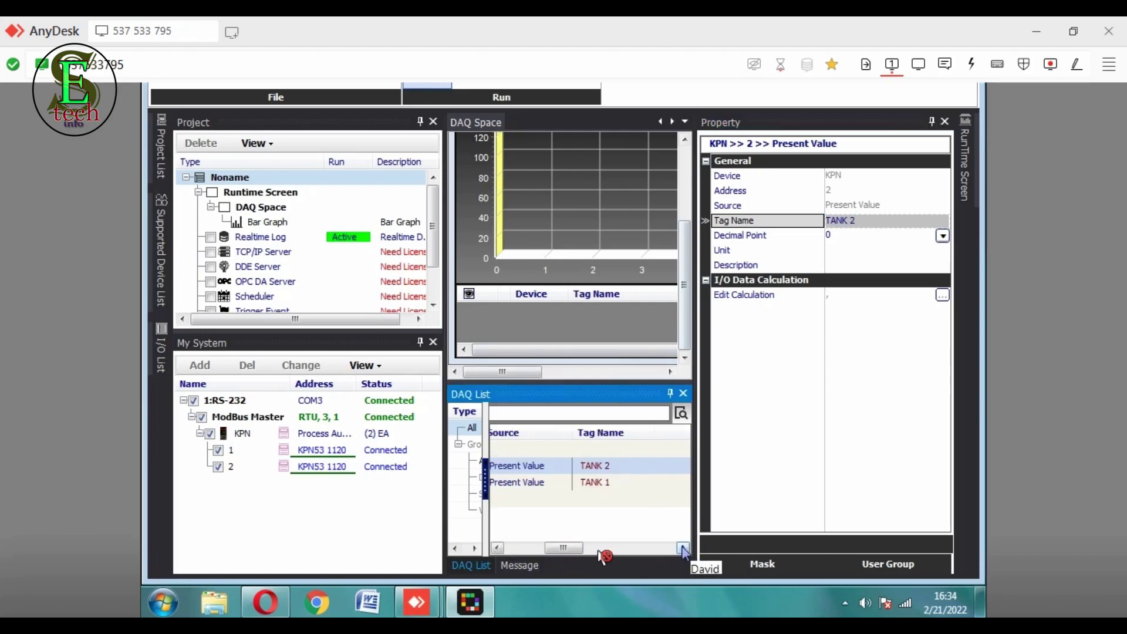
click(587, 484)
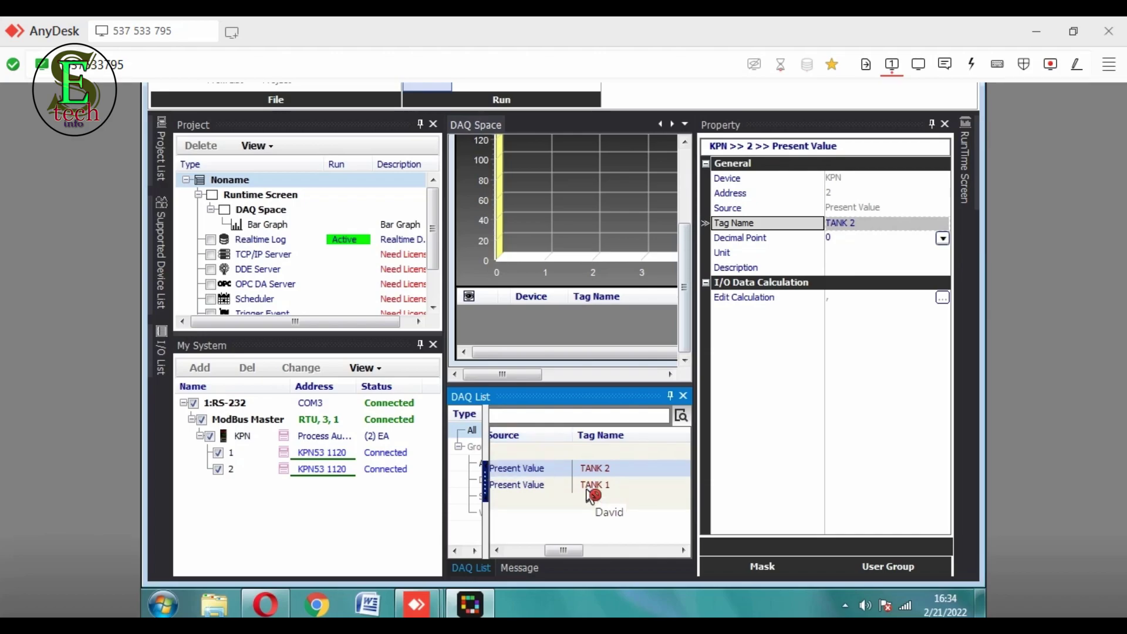
click(587, 467)
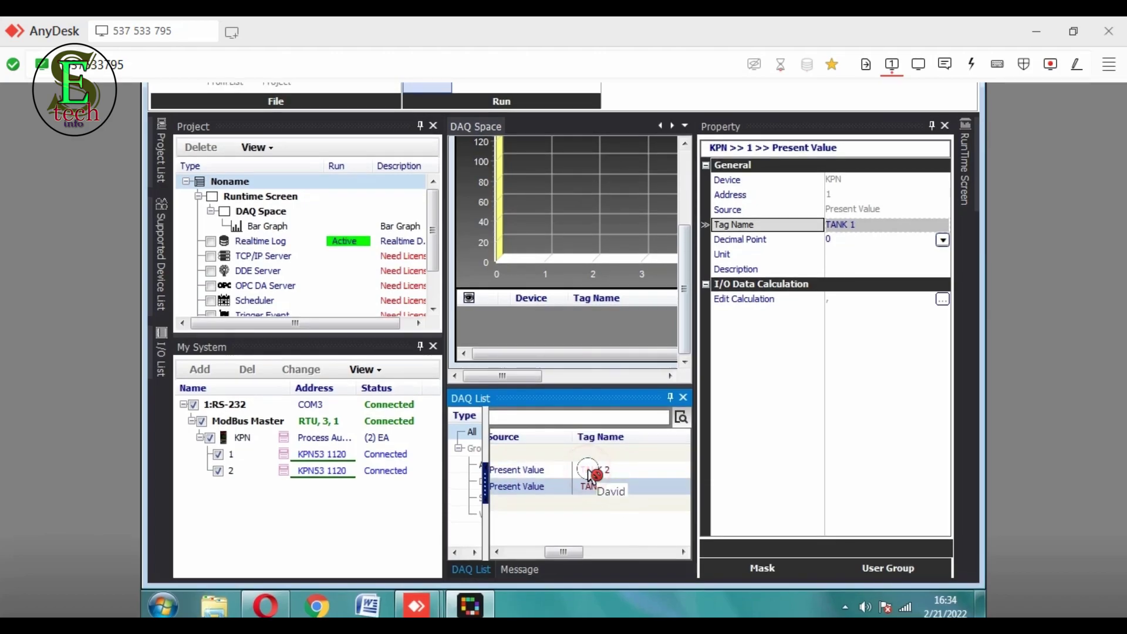
drag(588, 469, 609, 386)
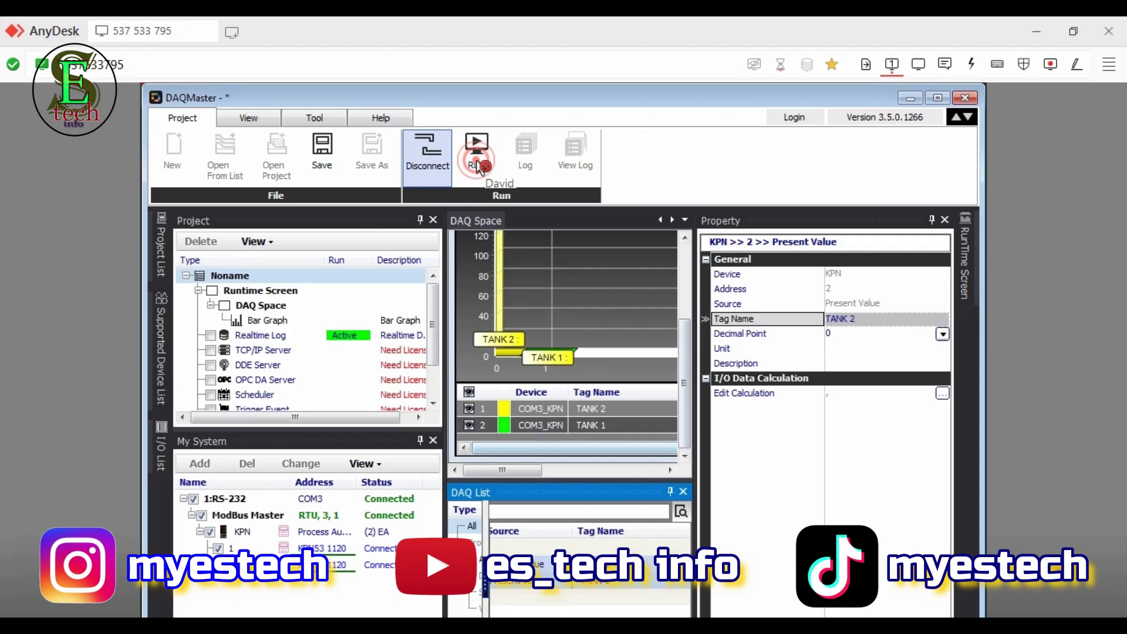
Run the project and bring the live TANK 1 and TANK 2 bars into view in the bar graph
click(478, 165)
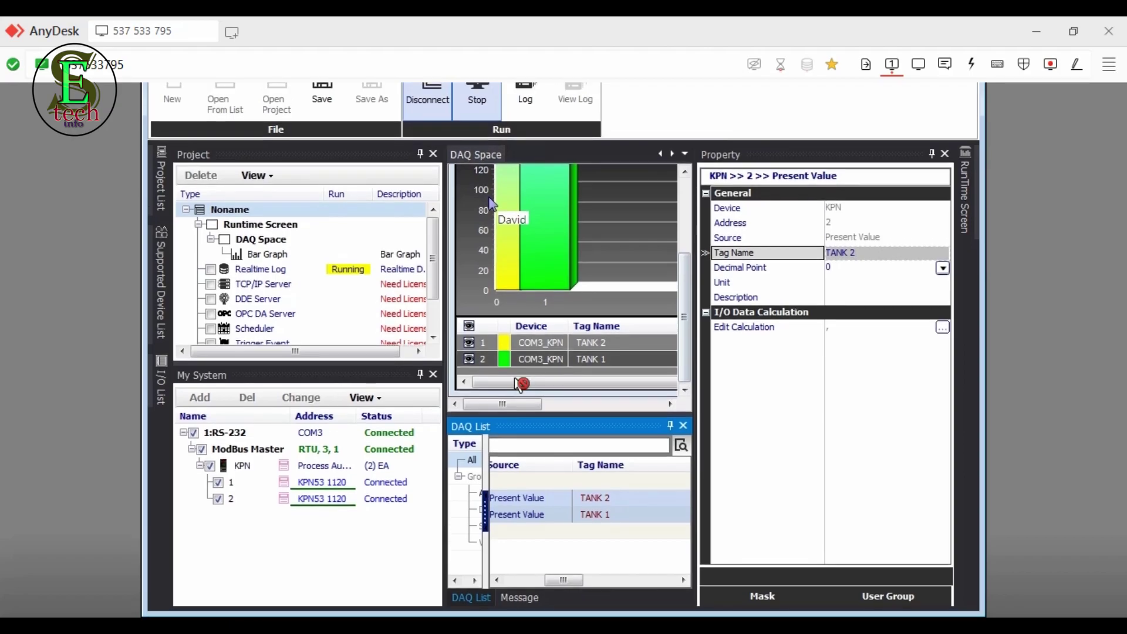
click(514, 378)
scroll(516, 383, up, 3)
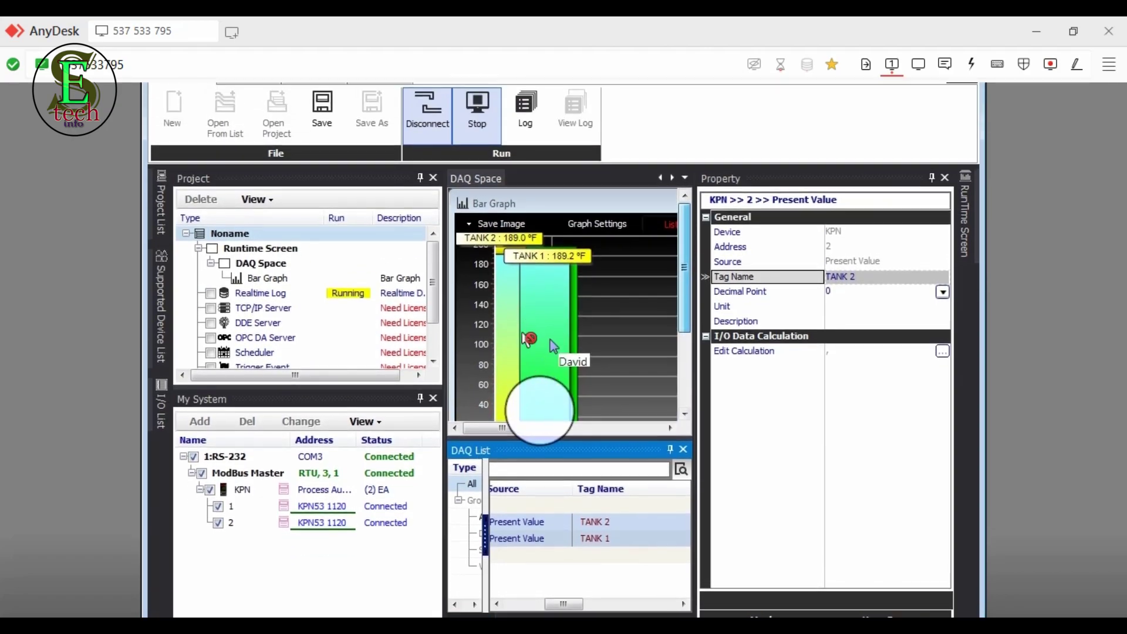